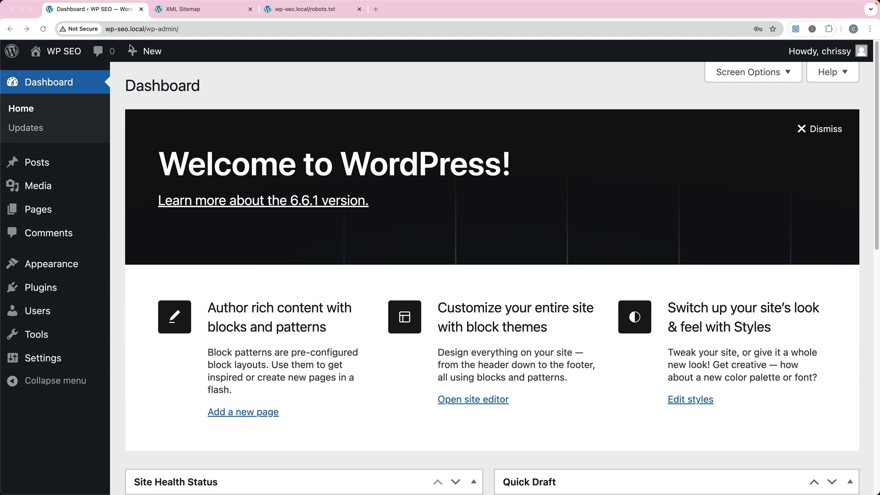
Step: Review the site's XML sitemap at wp-sitemap.xml, including its users sitemap, and return to the sitemap index
left_click(184, 16)
left_click(228, 32)
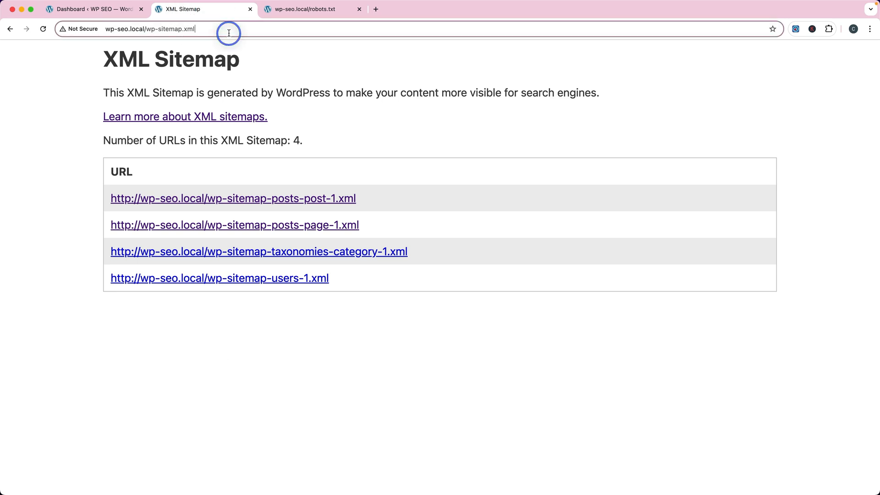
left_click(142, 31)
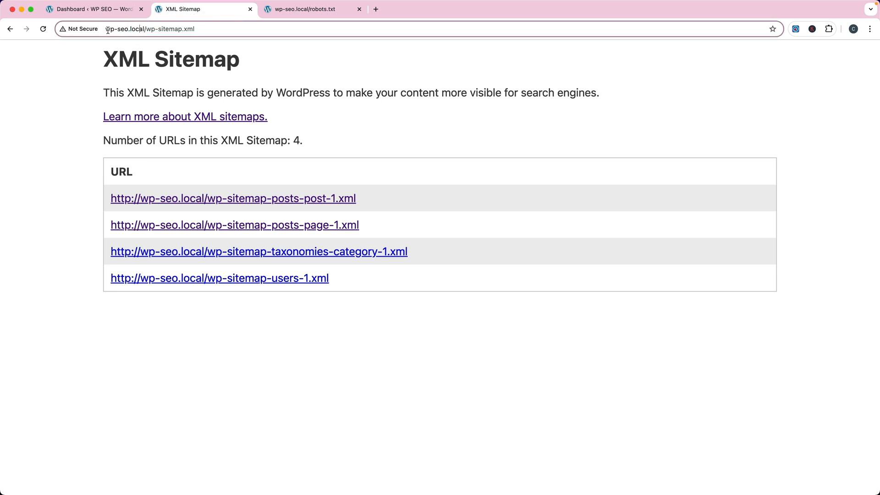
left_click(149, 30)
left_click_drag(149, 30, 219, 31)
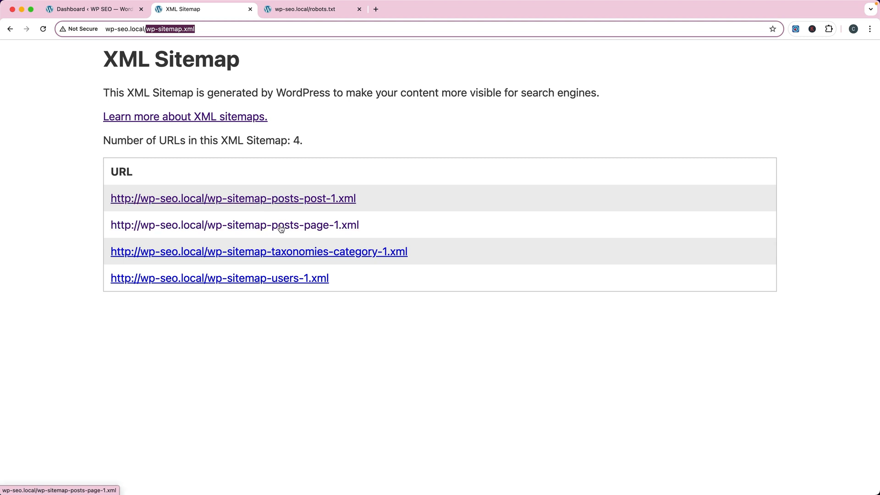
left_click(284, 280)
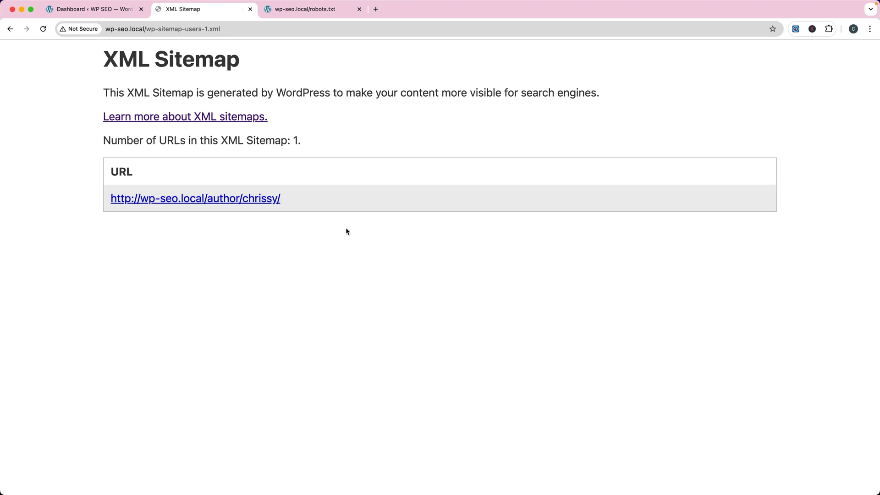
key("super+bracketleft")
Step: Review the site's robots.txt file alongside the XML sitemap
left_click(289, 11)
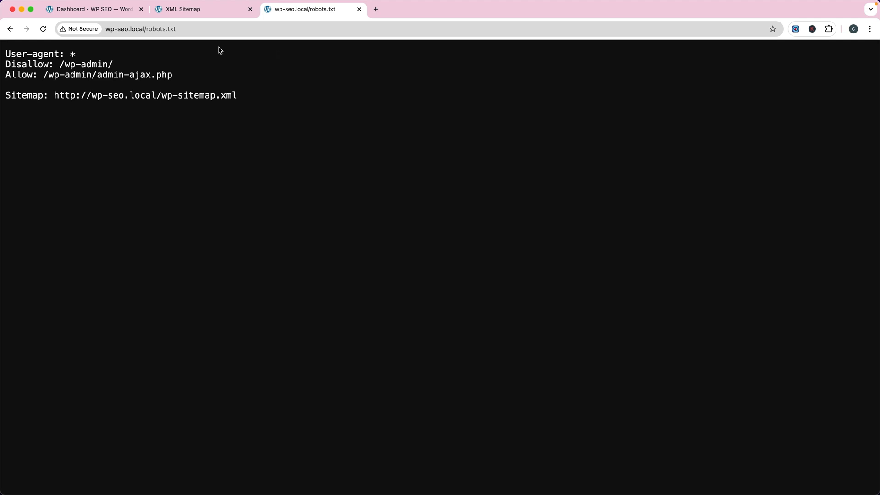
left_click(194, 11)
left_click(337, 10)
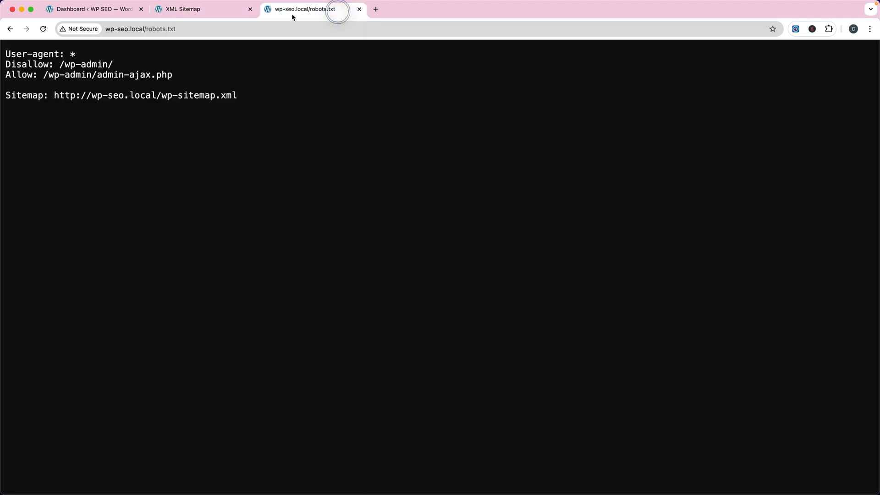
left_click(200, 10)
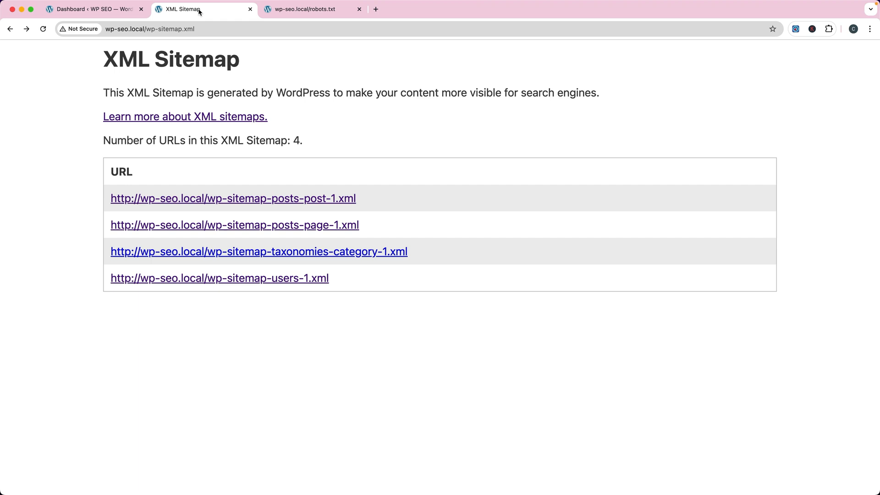
Step: Return to the WordPress dashboard and search for new plugins with the keyword "seo"
left_click(90, 12)
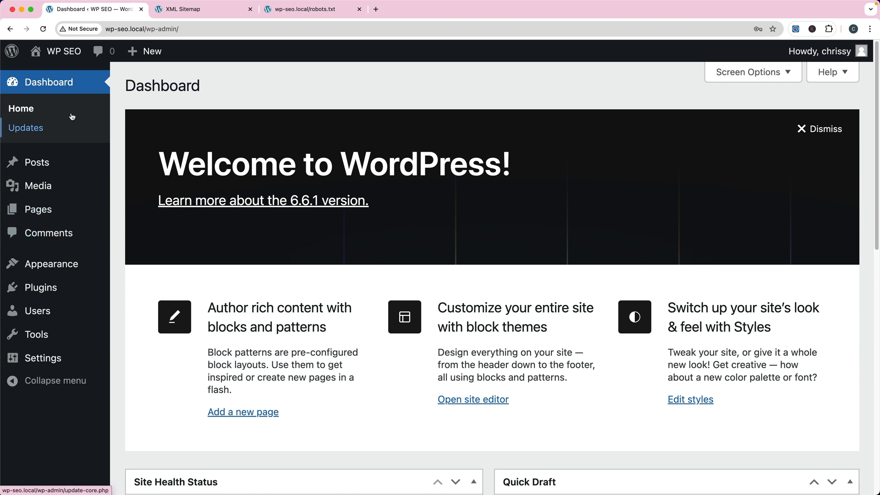
mouse_move(49, 293)
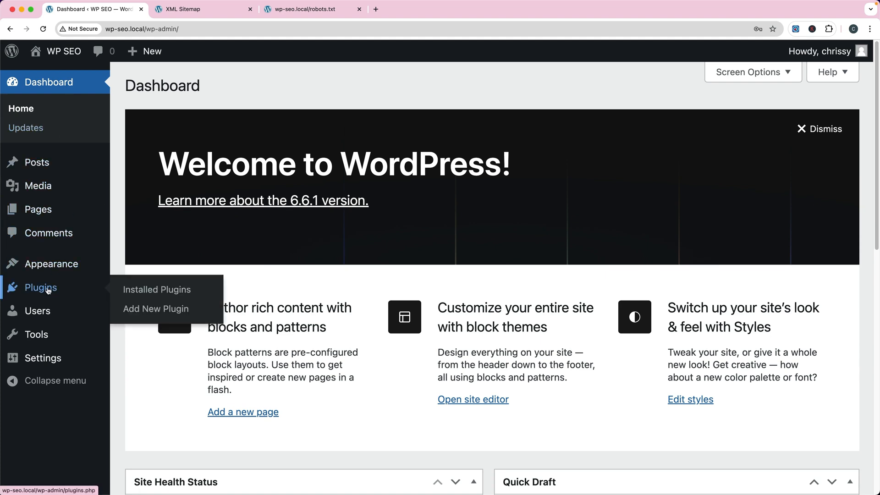
left_click(132, 316)
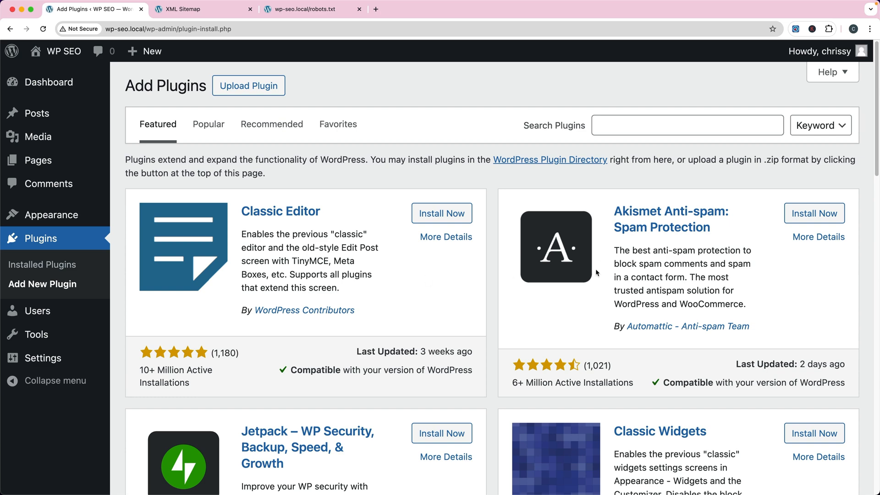
left_click(624, 126)
type("seo")
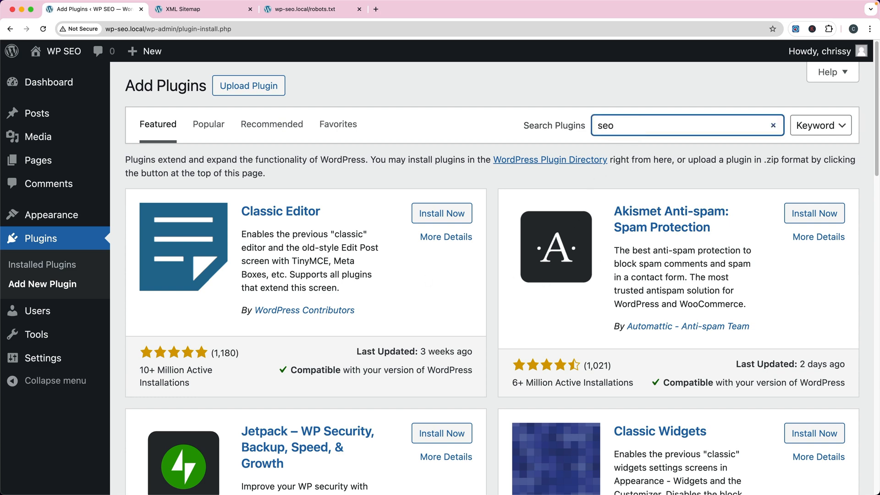
Step: Browse the SEO plugin results, then install and activate SEOPress – On-site SEO
scroll(485, 290, "down", 2)
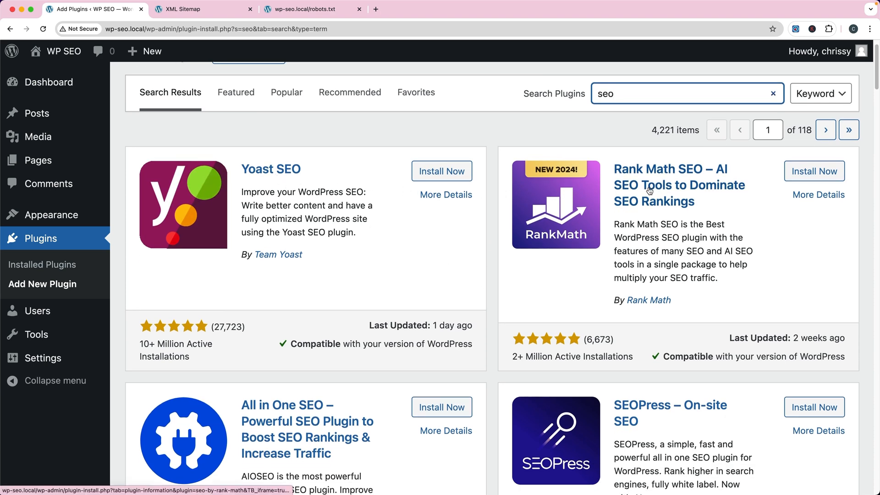
scroll(637, 206, "down", 2)
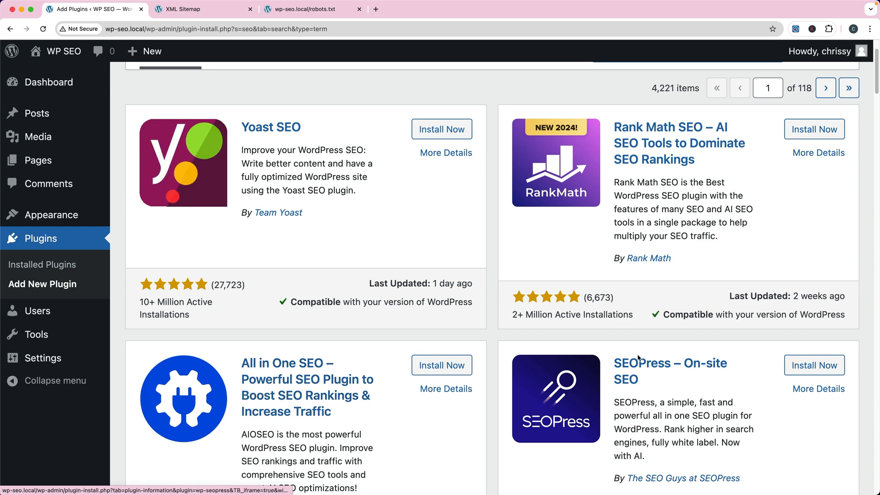
scroll(679, 368, "down", 5)
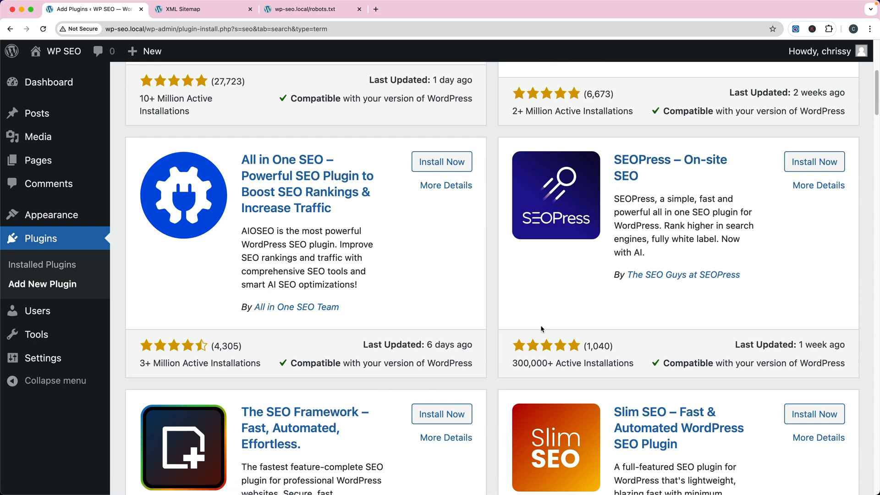
scroll(545, 320, "up", 4)
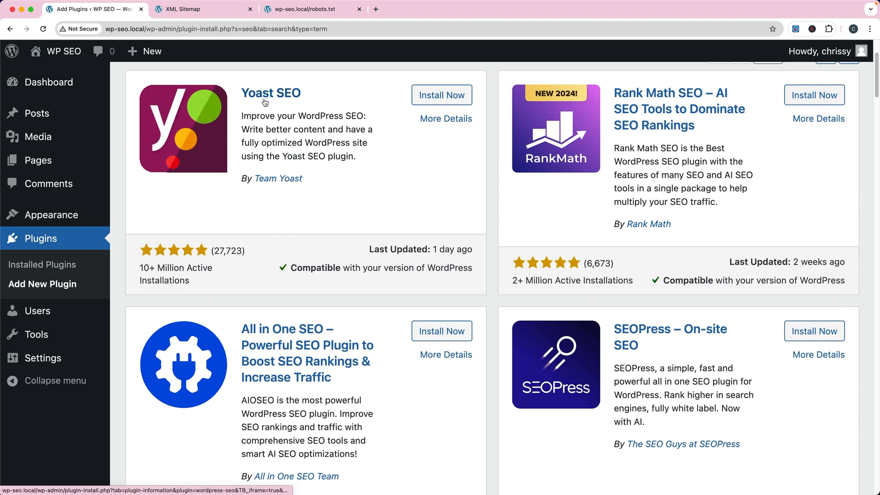
scroll(507, 249, "down", 3)
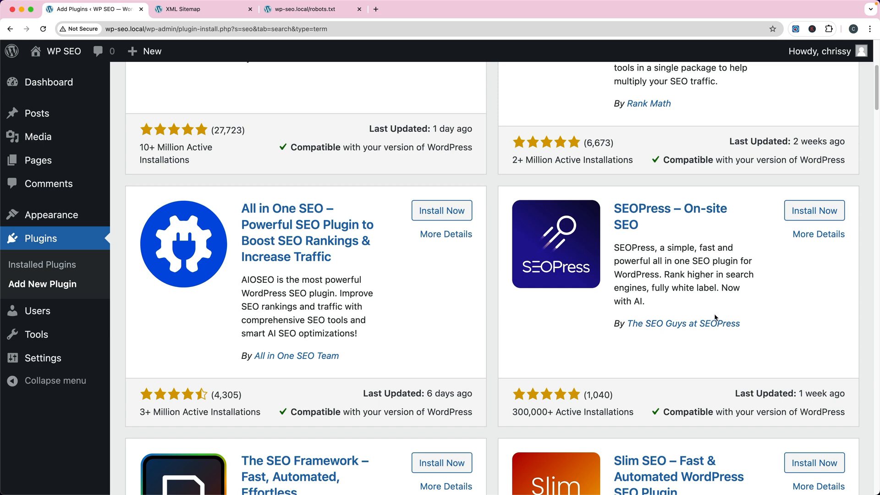
left_click(797, 211)
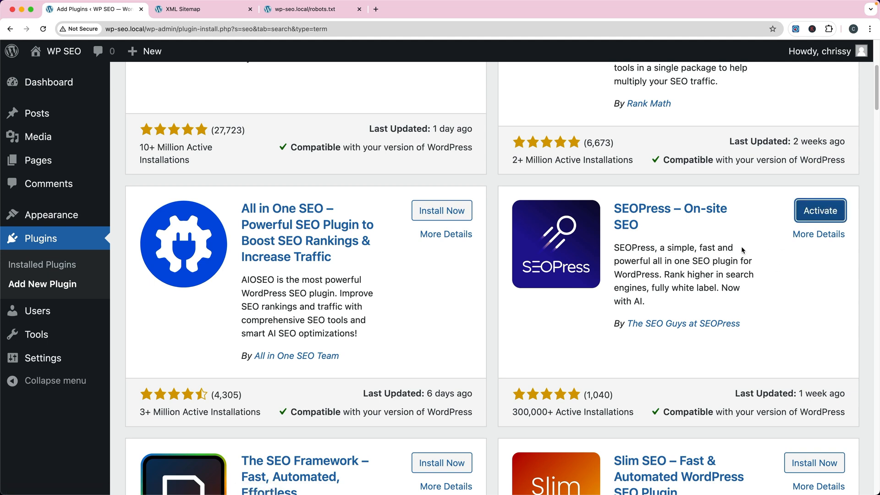
left_click(807, 213)
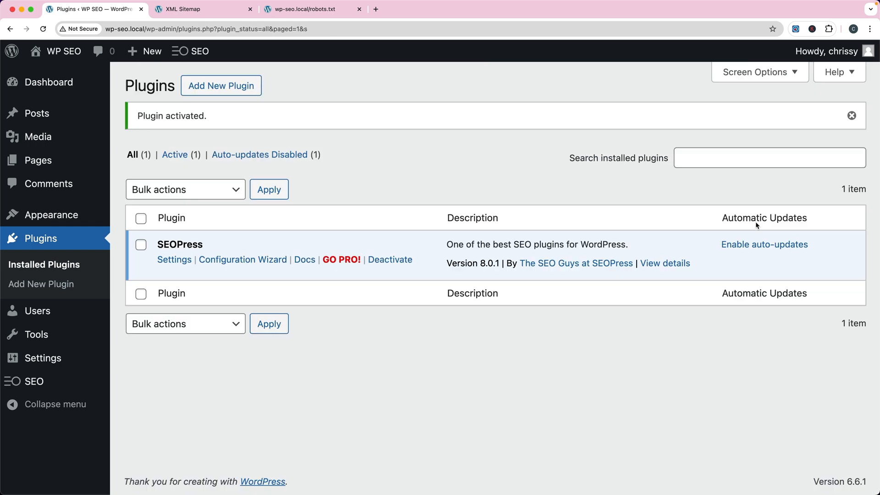
Step: Open the SEOPress PRO website from the installed plugin's entry and view the plan feature comparison on its pricing page
left_click(341, 259)
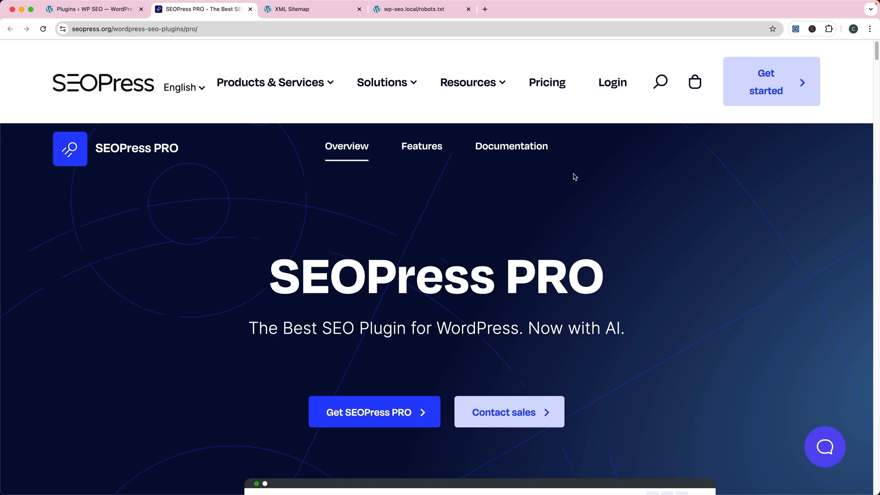
left_click(543, 86)
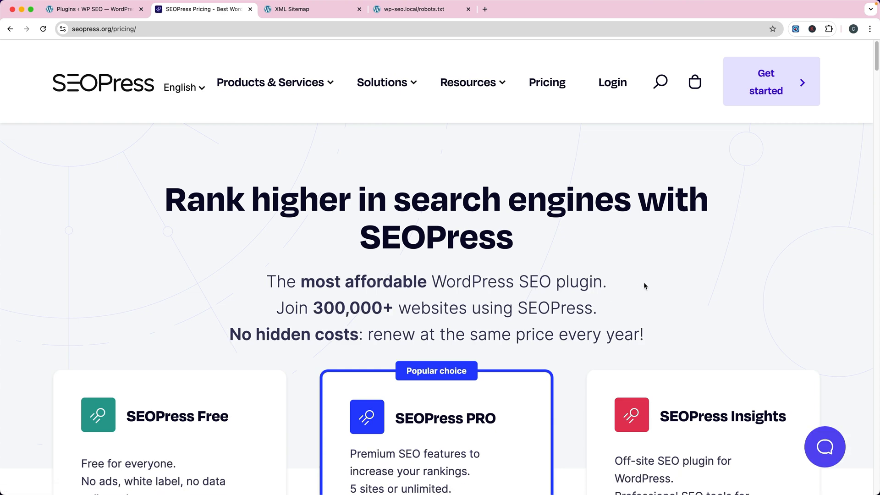
scroll(260, 409, "down", 1)
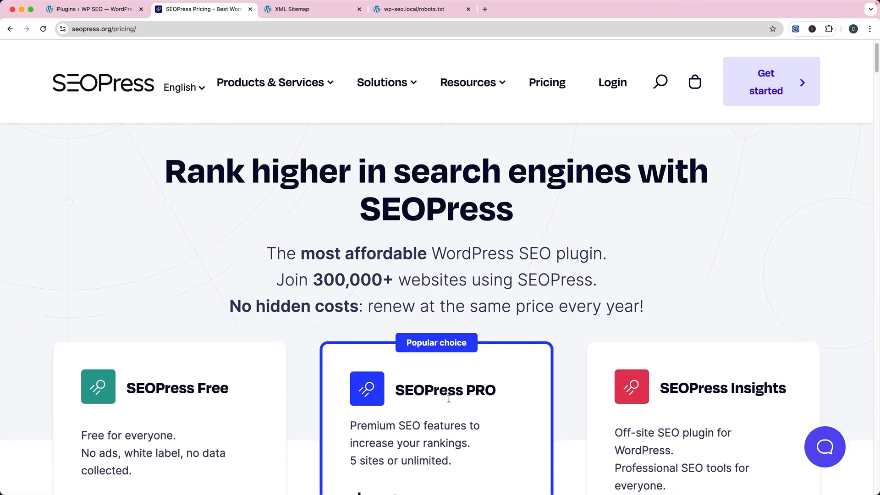
scroll(506, 392, "down", 5)
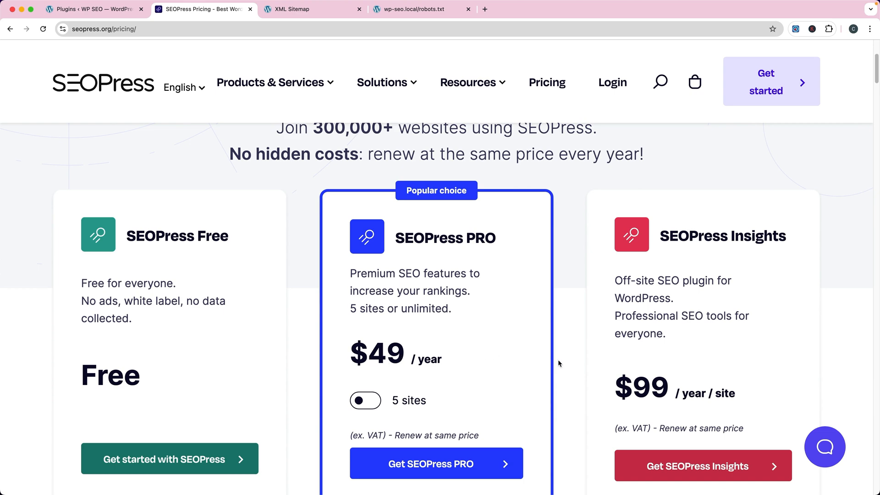
scroll(557, 360, "down", 10)
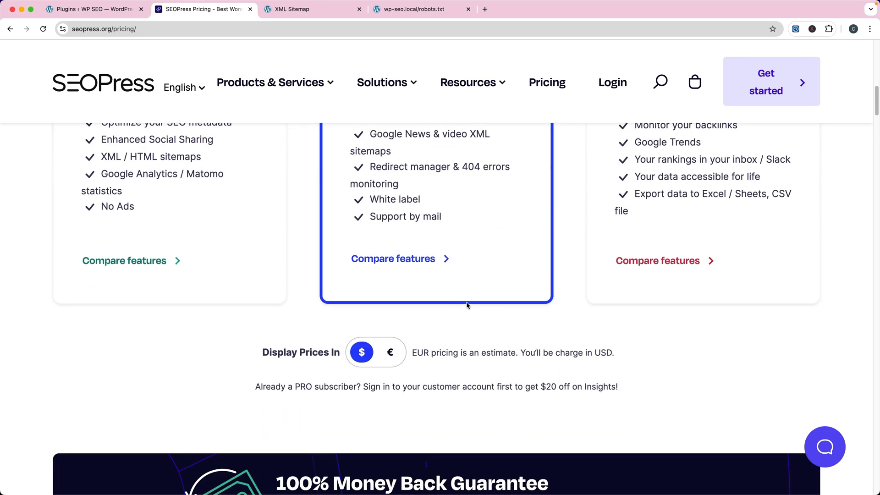
left_click(401, 260)
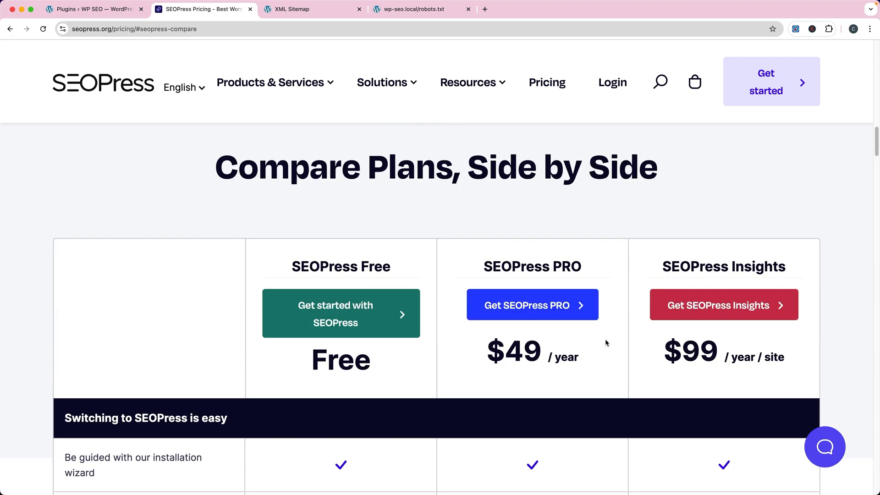
Step: Examine the first sections of the SEOPress plan comparison and expand the table to all features
scroll(499, 385, "down", 5)
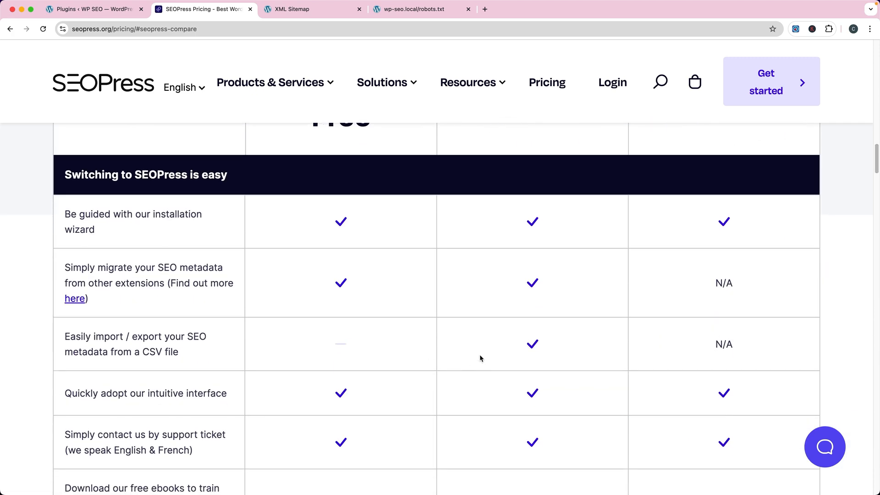
scroll(440, 326, "down", 1)
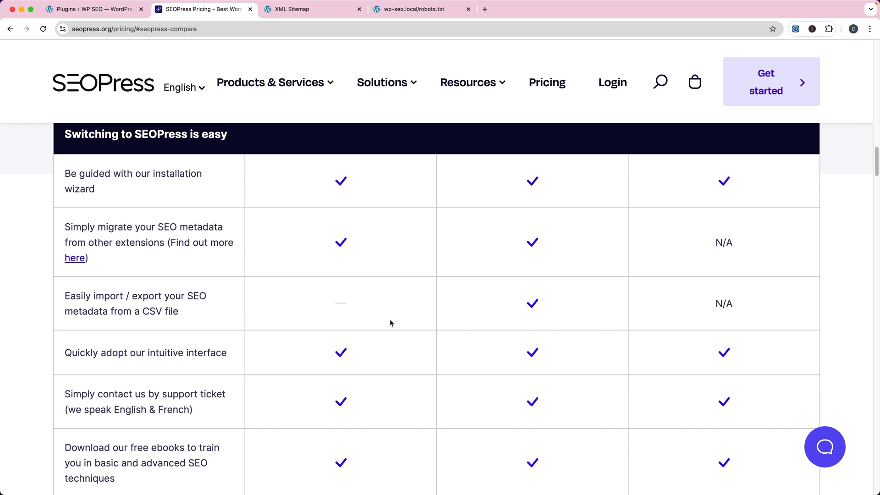
scroll(390, 319, "down", 3)
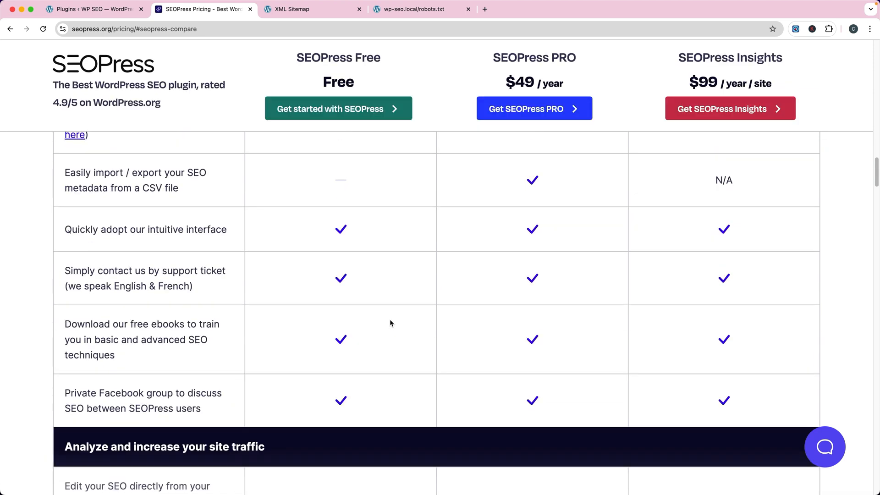
scroll(390, 319, "down", 5)
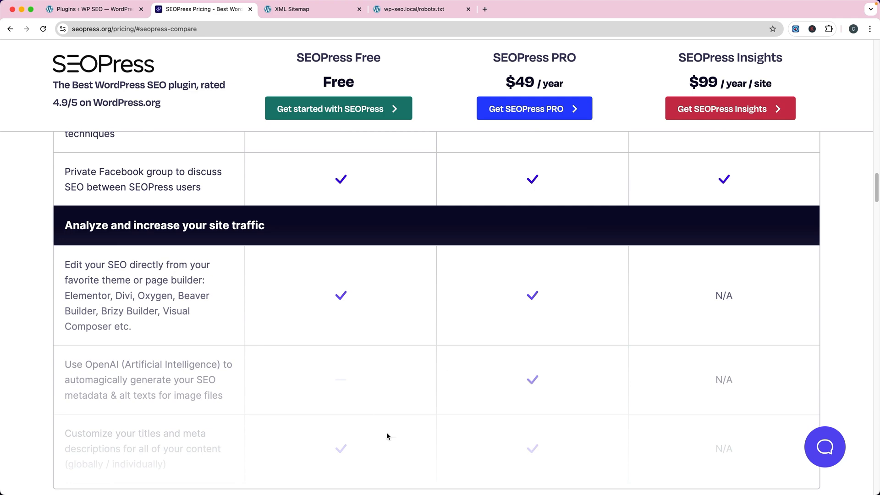
scroll(427, 403, "down", 2)
left_click(447, 418)
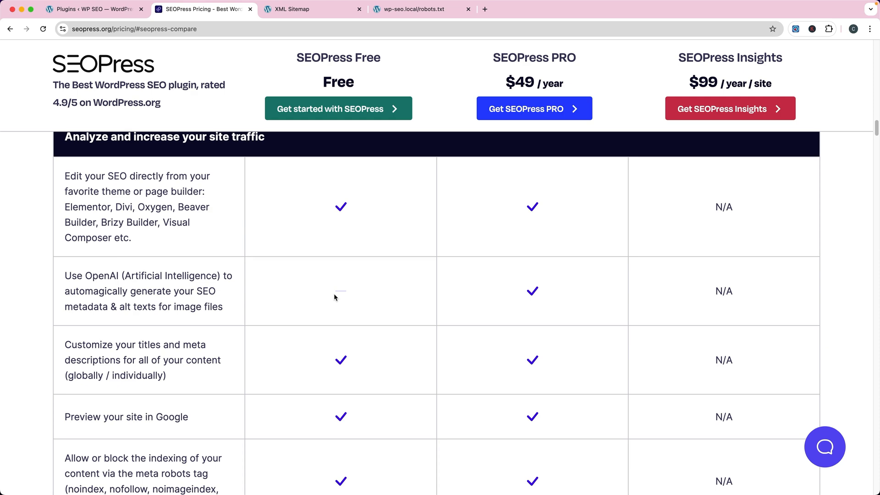
Step: Examine which features the free and PRO plans include, highlighting the row on configuring robots.txt and .htaccess files
scroll(430, 337, "down", 8)
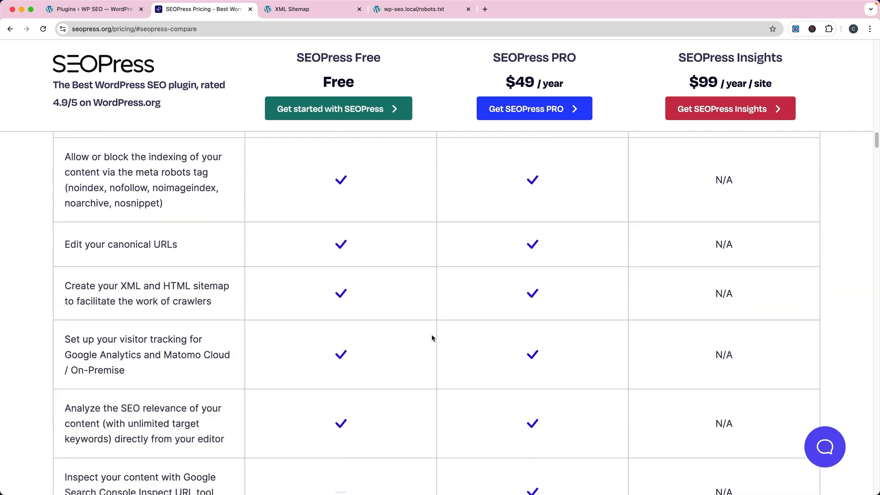
scroll(412, 332, "down", 3)
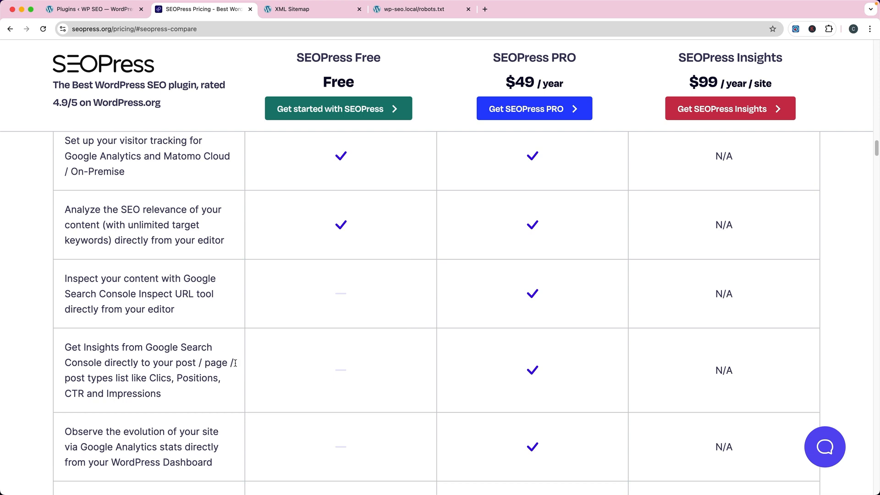
scroll(353, 368, "down", 5)
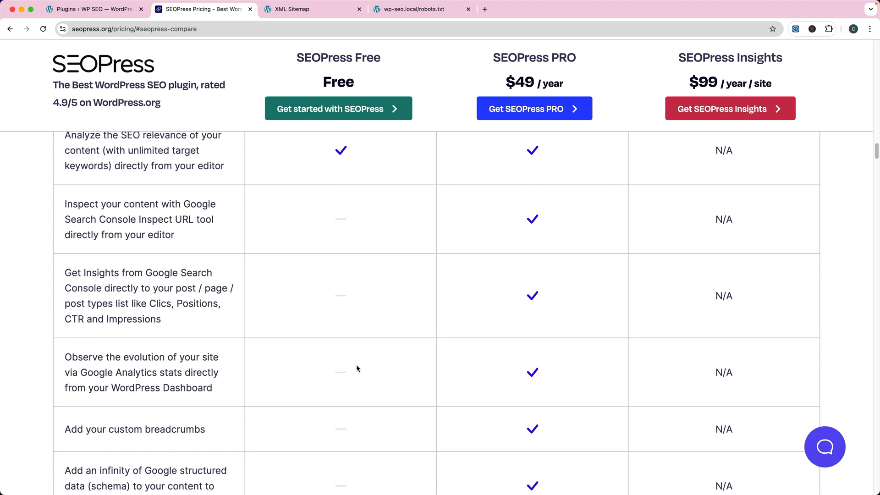
scroll(357, 367, "down", 4)
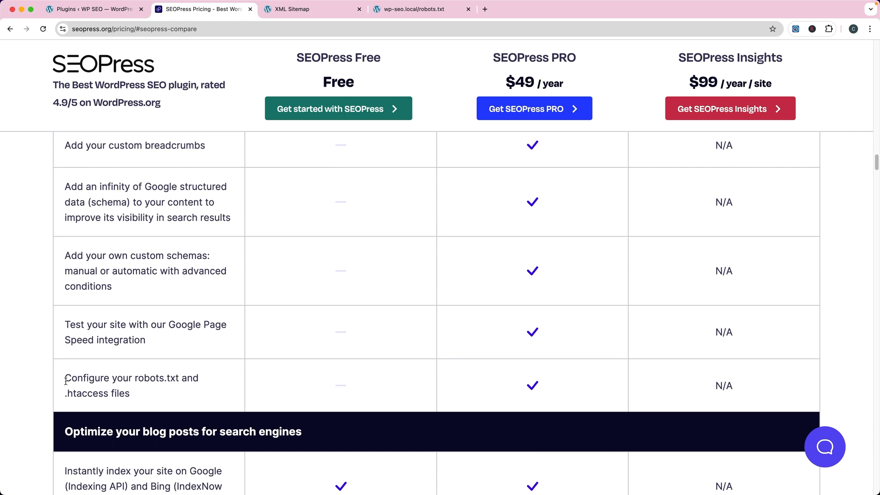
left_click_drag(65, 377, 149, 398)
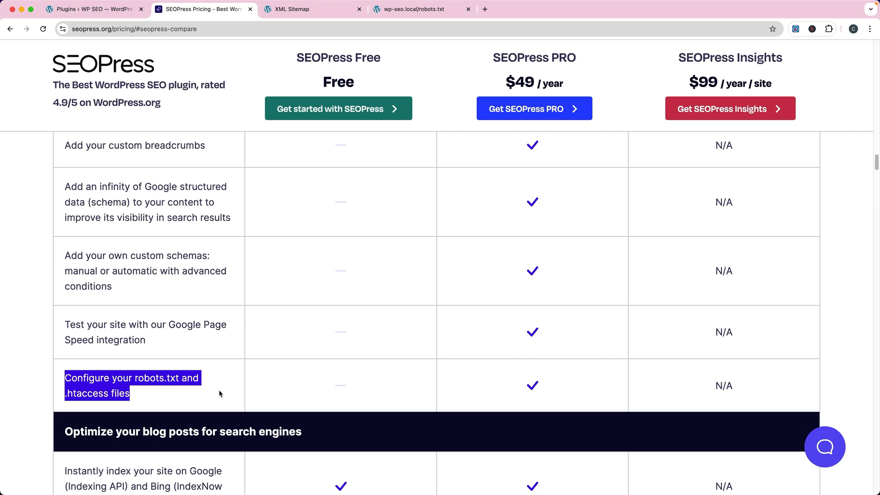
scroll(219, 390, "down", 6)
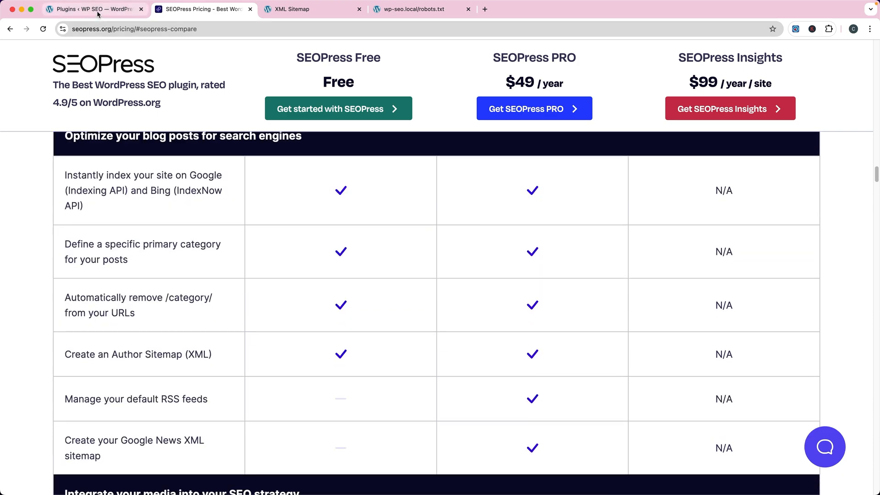
Step: Start the SEOPress configuration wizard and continue past the welcome and metadata migration pages without importing any data
left_click(97, 11)
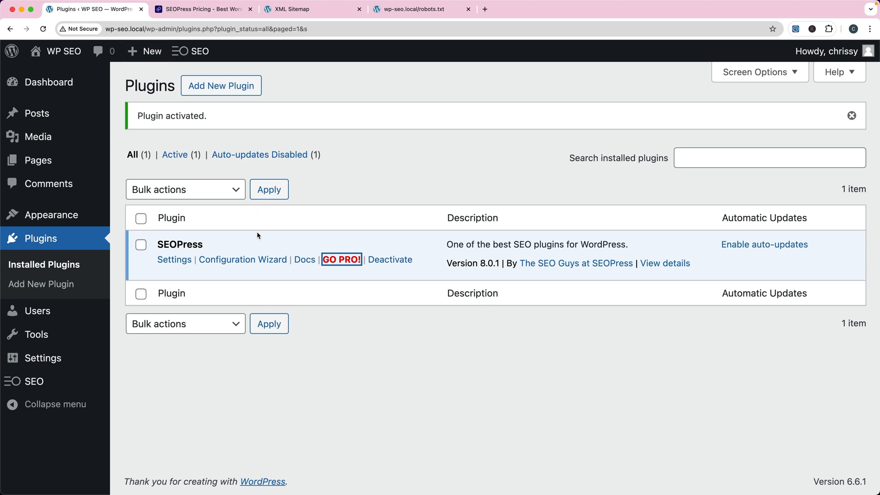
left_click(234, 262)
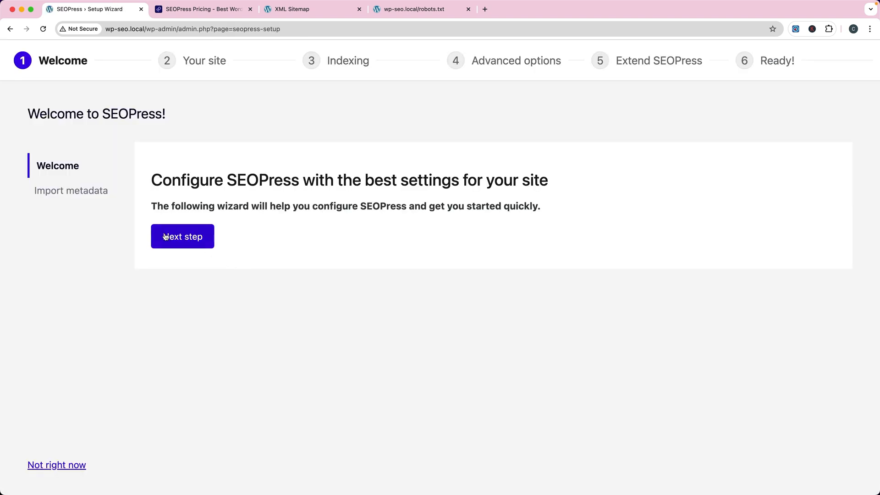
left_click(175, 237)
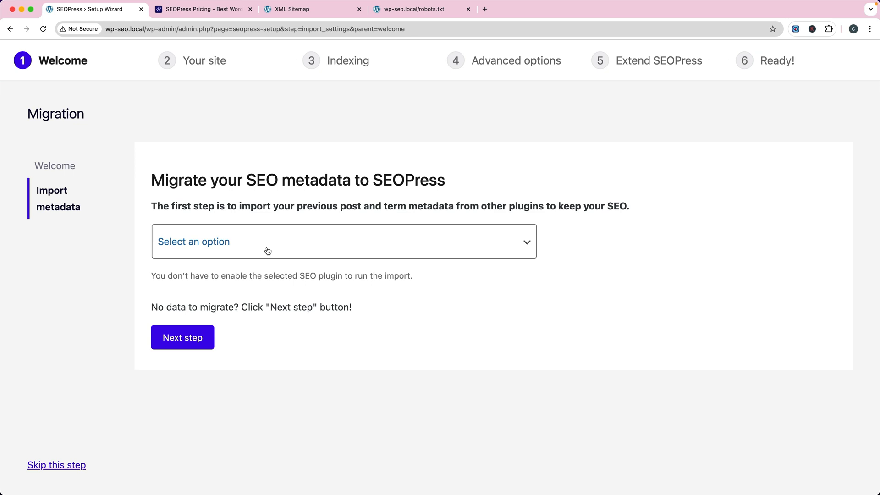
left_click(185, 343)
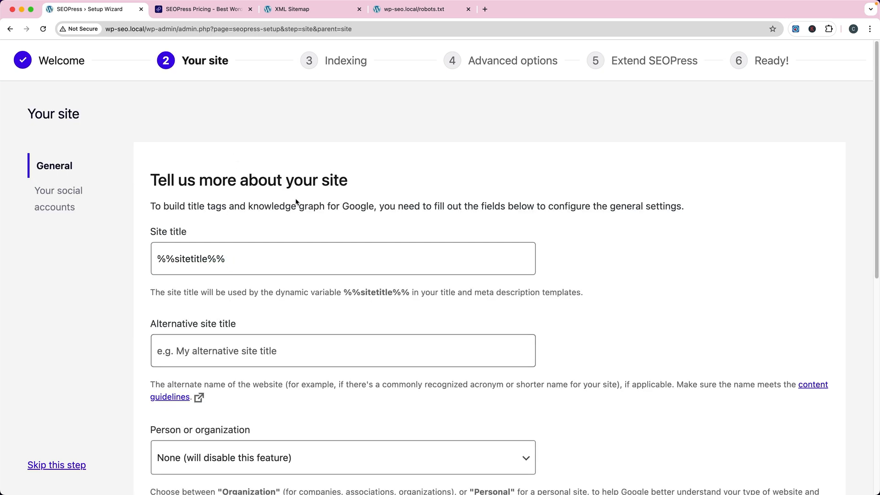
Step: Examine the Site title field in the wizard's general site details, highlighting its %%sitetitle%% variable
scroll(412, 211, "down", 2)
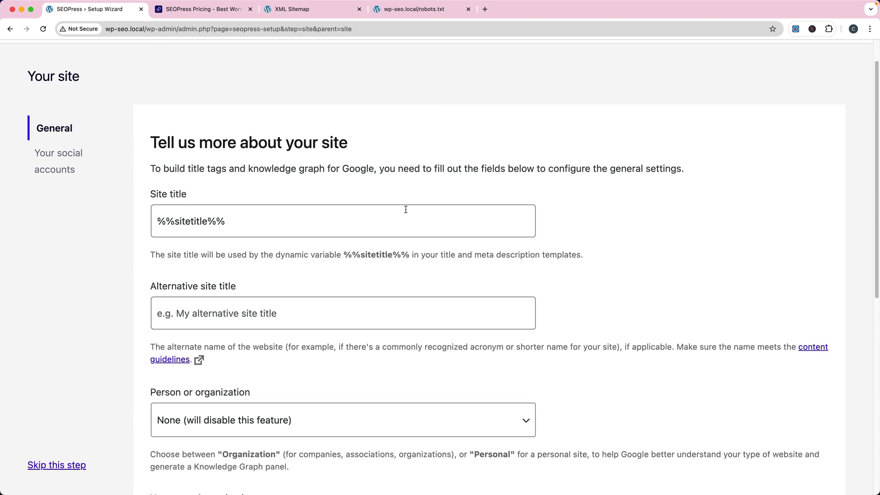
left_click(280, 214)
left_click_drag(243, 218, 153, 218)
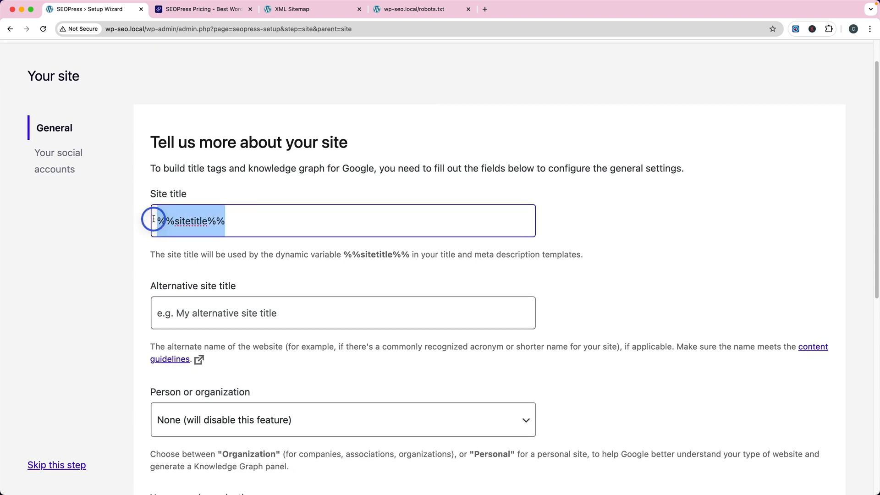
left_click(251, 223)
left_click_drag(233, 222, 152, 216)
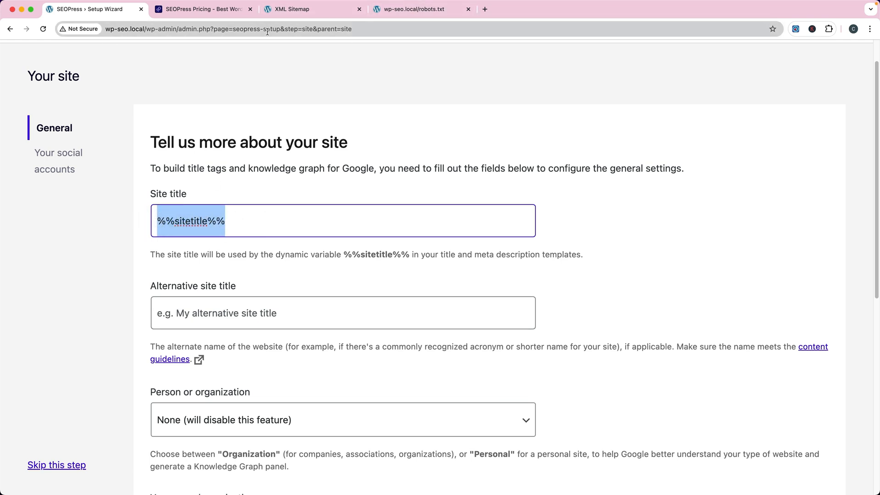
Step: Load wp-seo.local/sitemaps.xml in a new tab, and from there open the site's General Settings through the dashboard
key("super+t")
type("wp-seo.local/sitemaps.xml")
key("Return")
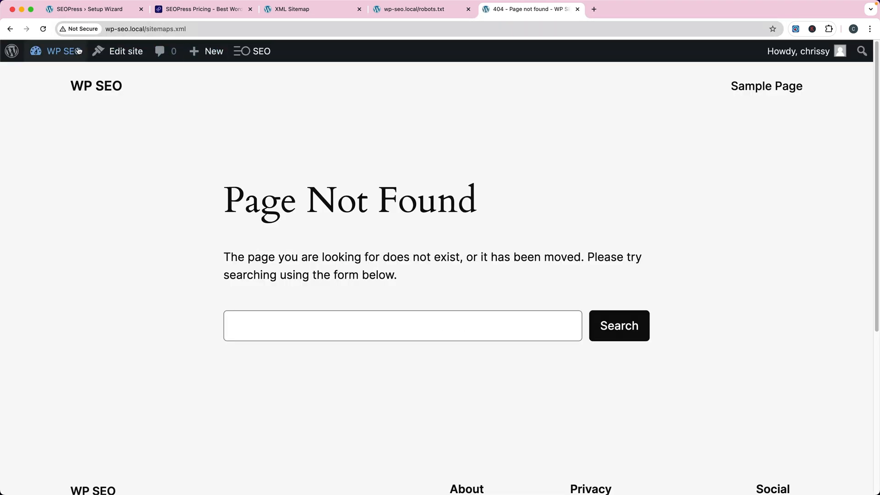
mouse_move(75, 52)
left_click(57, 74)
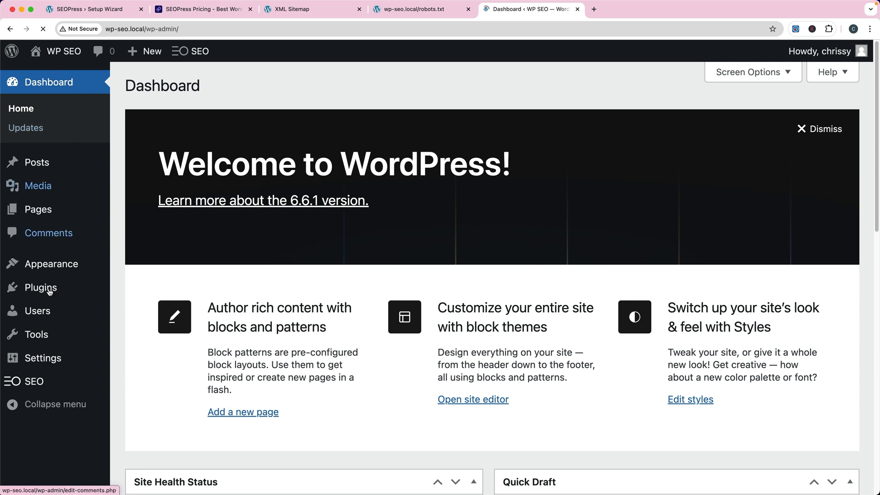
mouse_move(43, 357)
left_click(141, 339)
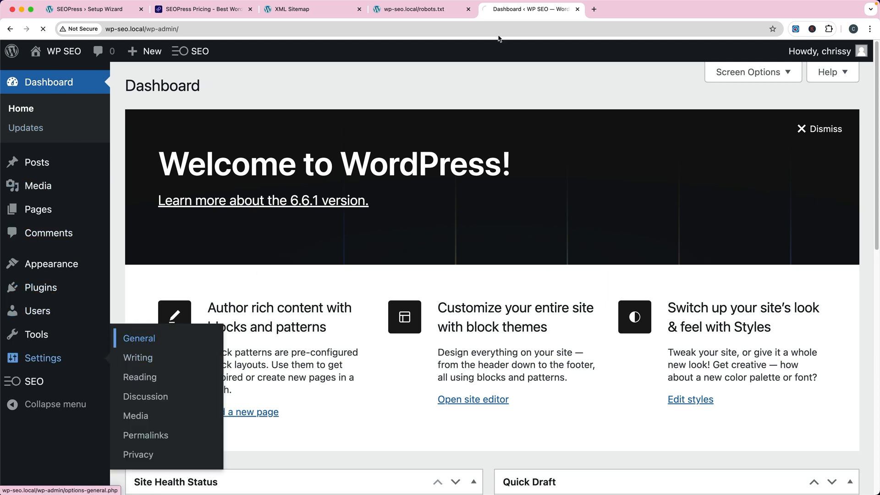
Step: Check the Site Title and Tagline fields in General Settings against the title variable in the setup wizard
left_click_drag(334, 124, 258, 129)
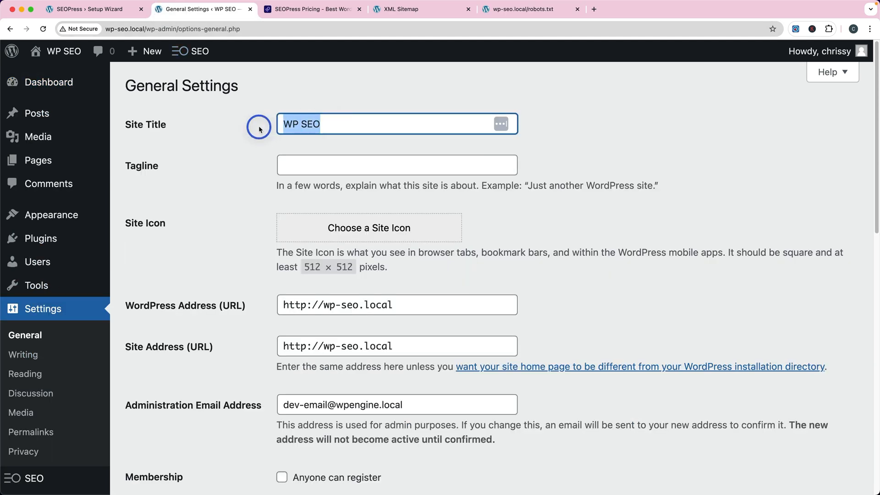
left_click(285, 166)
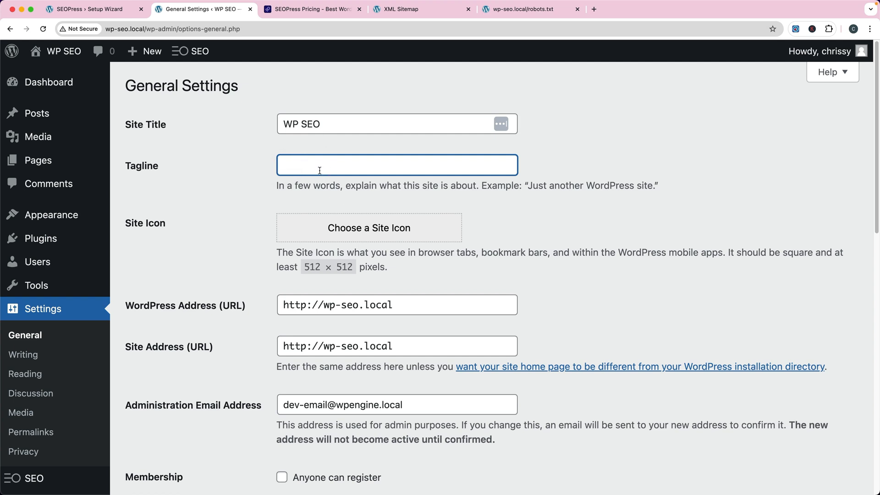
left_click_drag(330, 125, 273, 122)
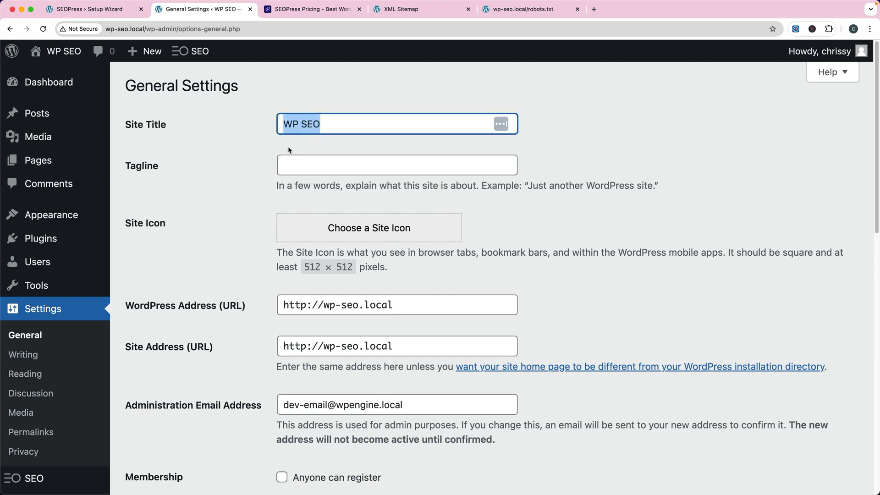
left_click(81, 10)
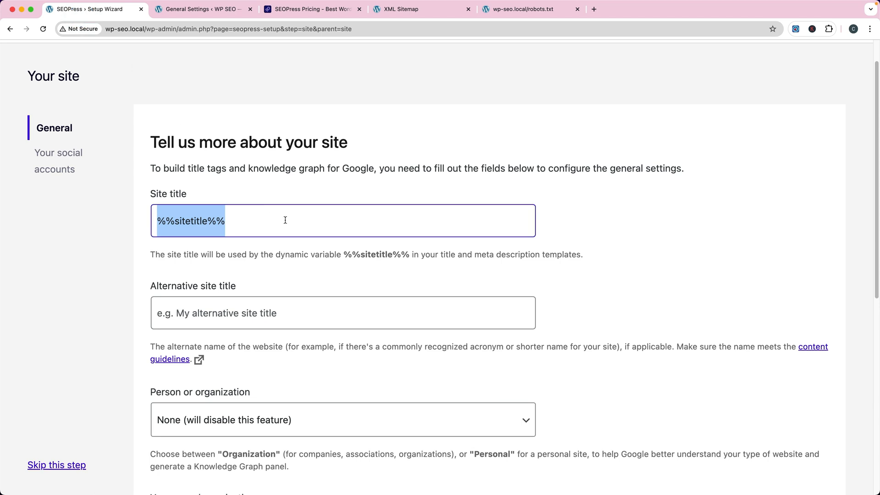
left_click(253, 217)
left_click_drag(228, 222, 154, 222)
Step: Leave the alternative site title empty, choose Organization as the site type and enter Cuppa Crofton as the organization name
left_click(226, 314)
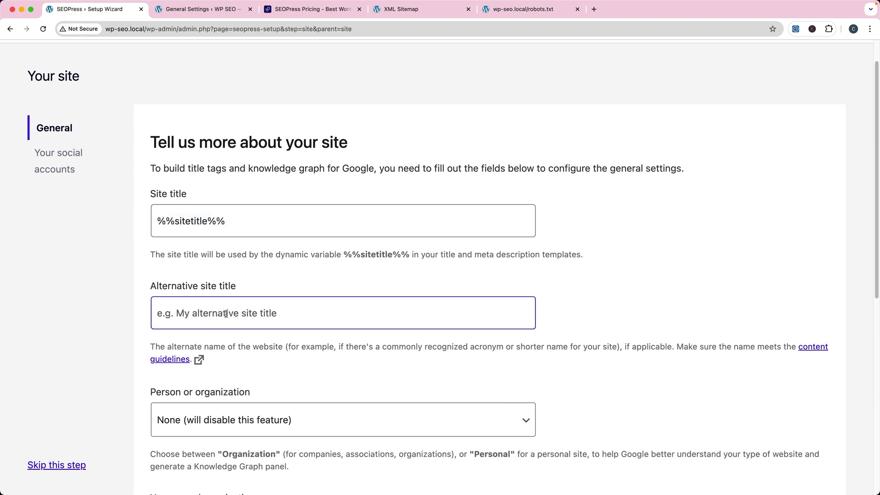
scroll(197, 257, "down", 3)
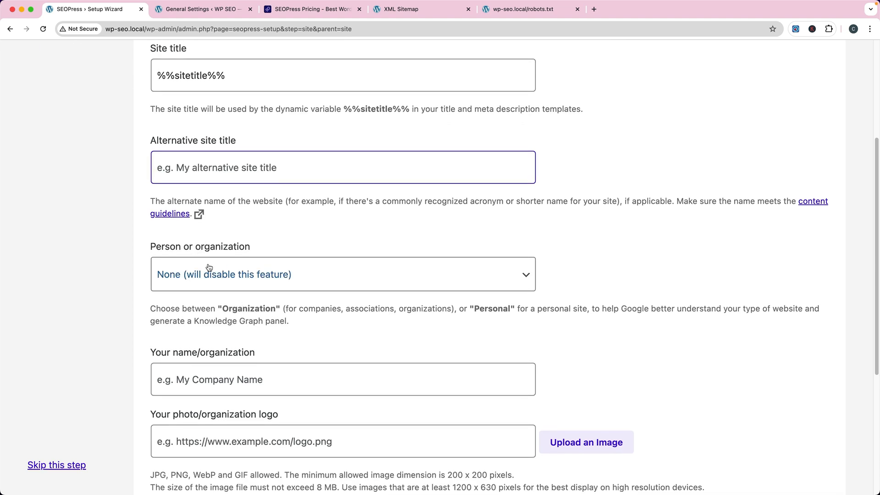
left_click(224, 282)
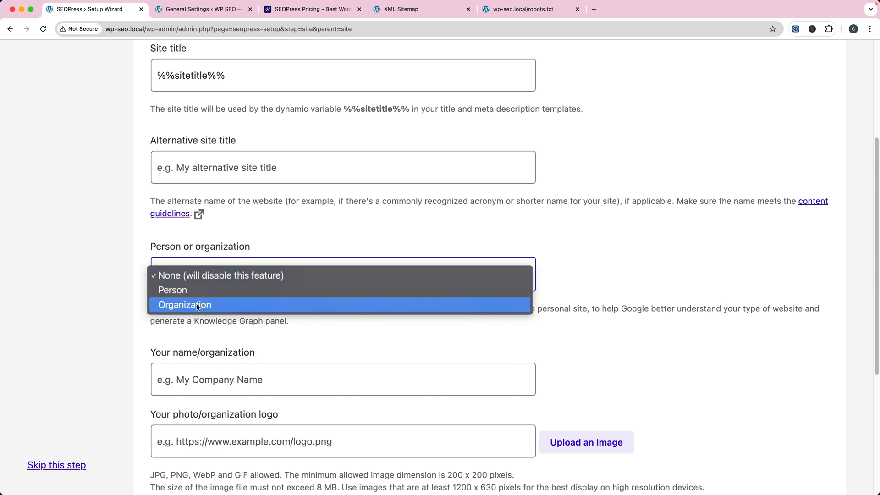
left_click(197, 305)
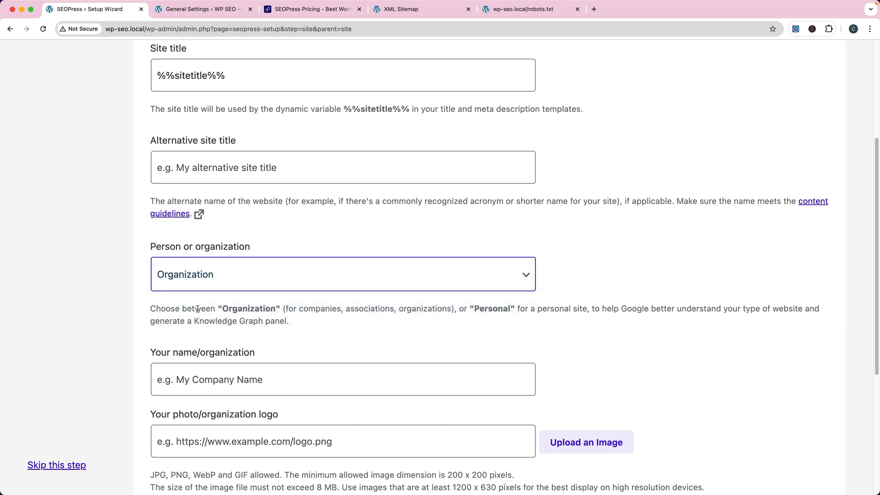
scroll(197, 304, "down", 5)
left_click(219, 279)
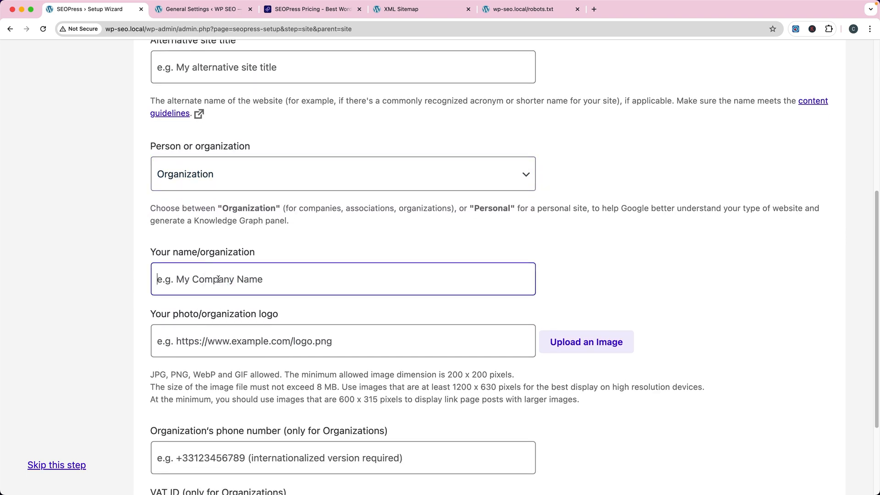
type("Cup")
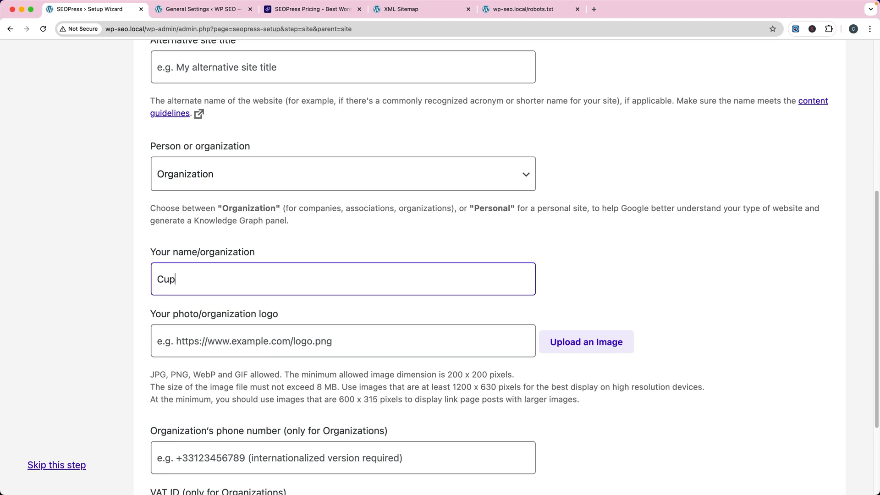
type("pa Crofton")
scroll(267, 293, "down", 3)
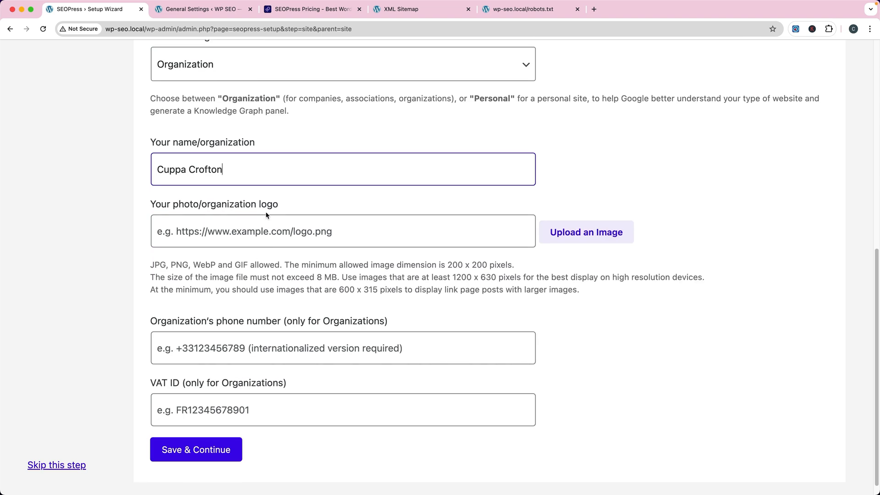
Step: Save the site details without a logo, phone number or VAT ID, and save the social accounts page with all fields blank
left_click(251, 227)
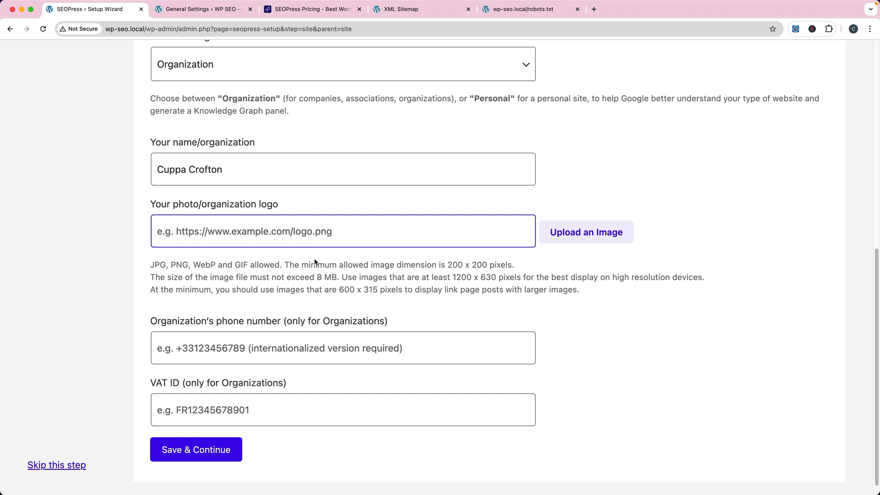
scroll(407, 243, "down", 1)
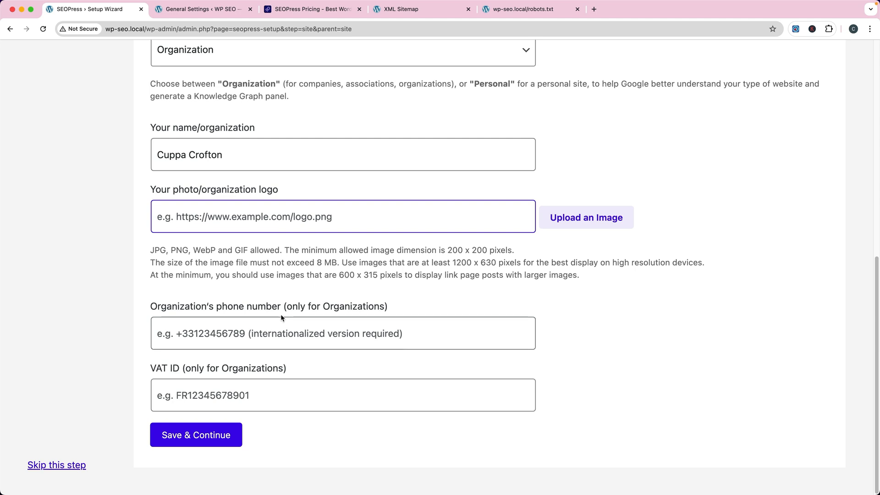
left_click(228, 396)
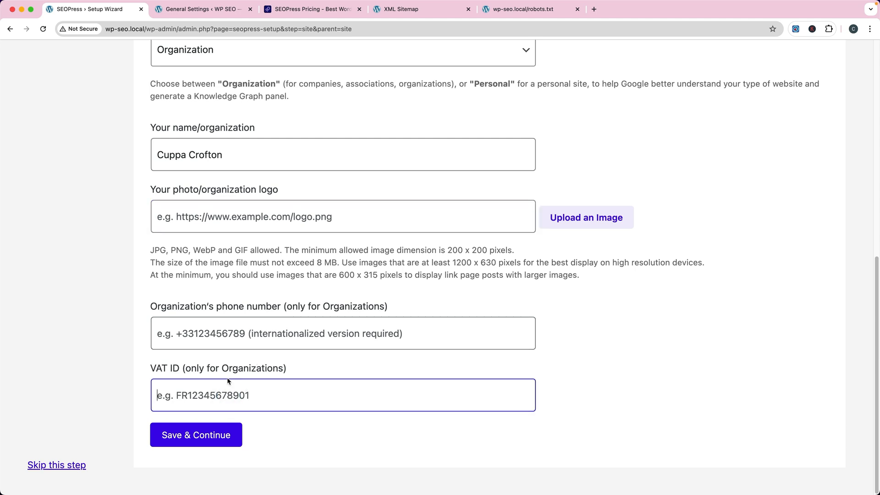
left_click(193, 435)
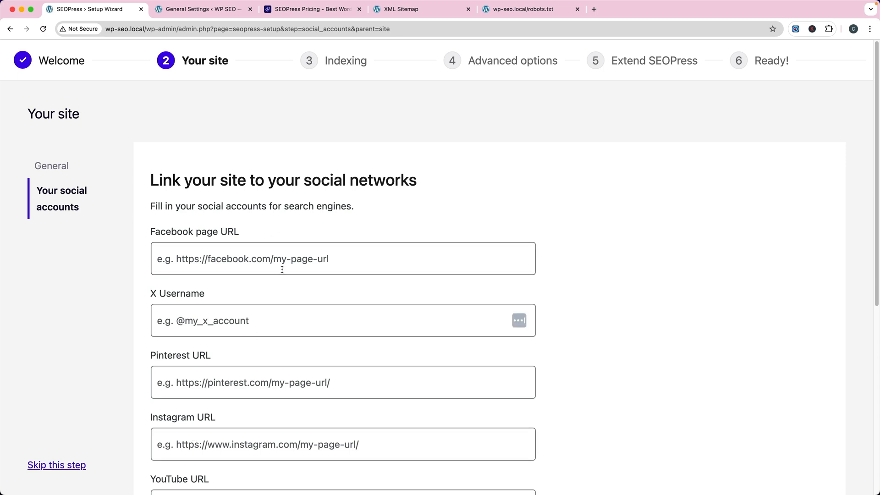
scroll(284, 265, "down", 6)
scroll(286, 263, "down", 1)
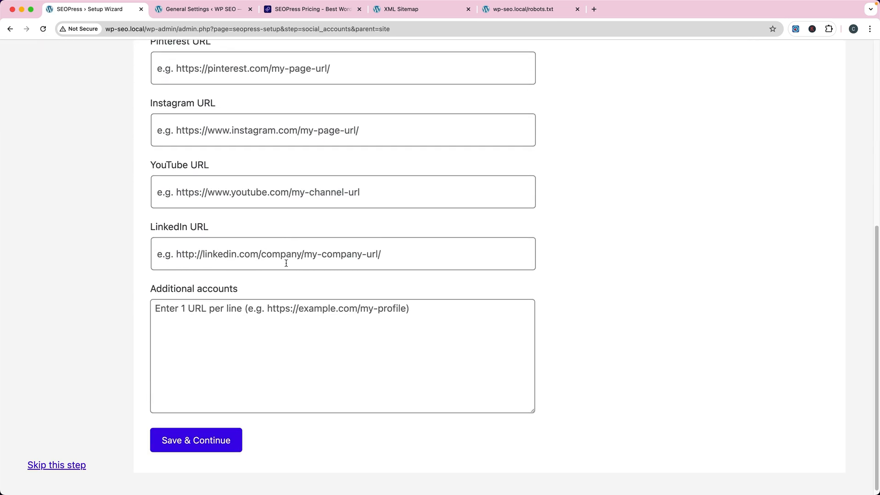
left_click(189, 442)
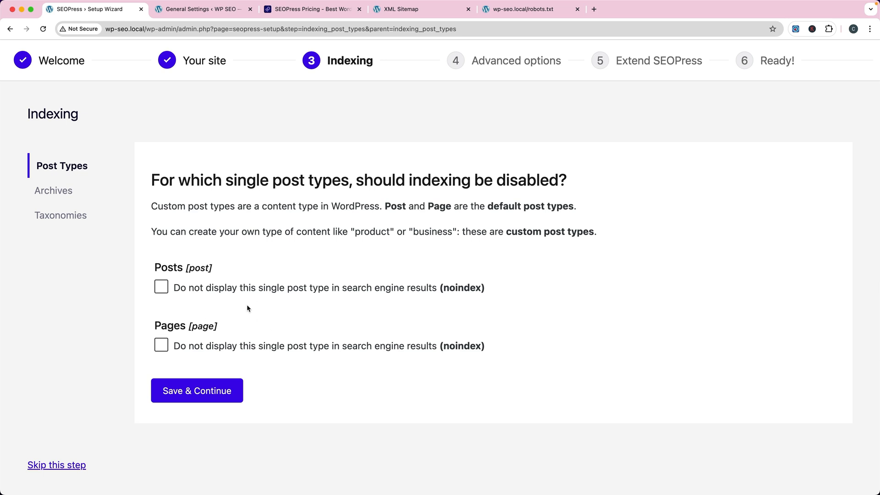
Step: After checking the XML sitemap, save posts and pages as indexable and keep date, search and author archives on noindex
left_click(414, 10)
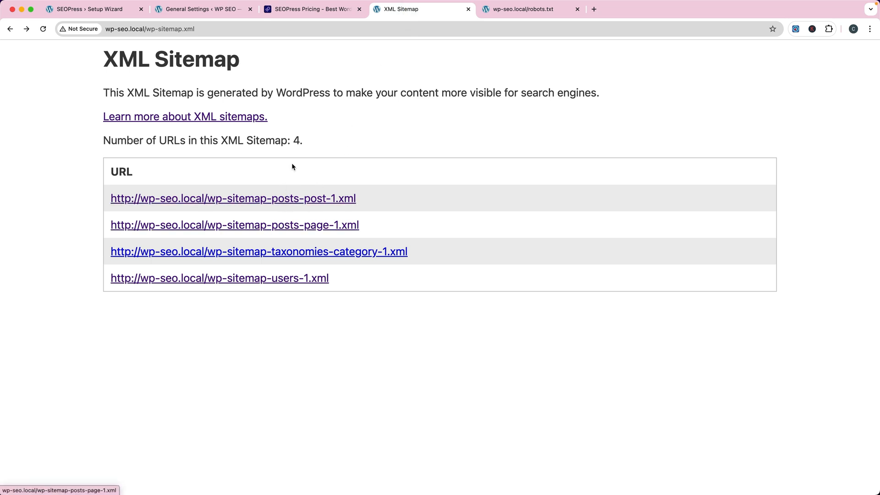
left_click(113, 11)
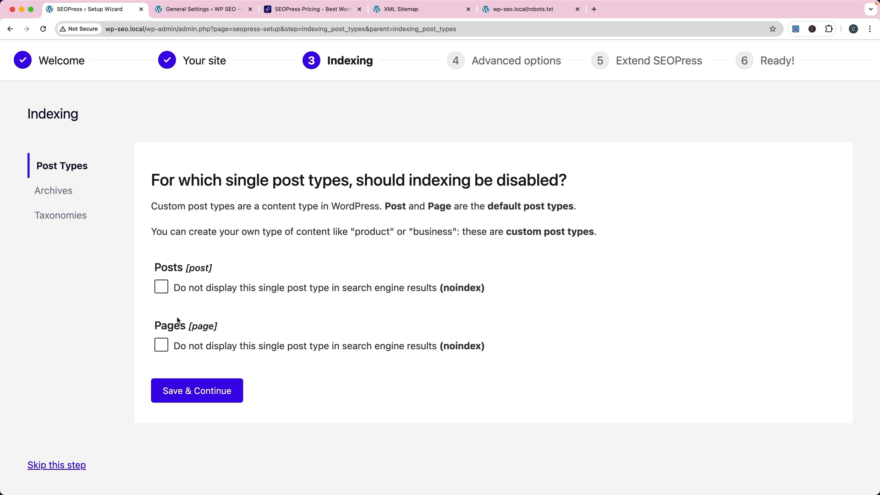
left_click(200, 396)
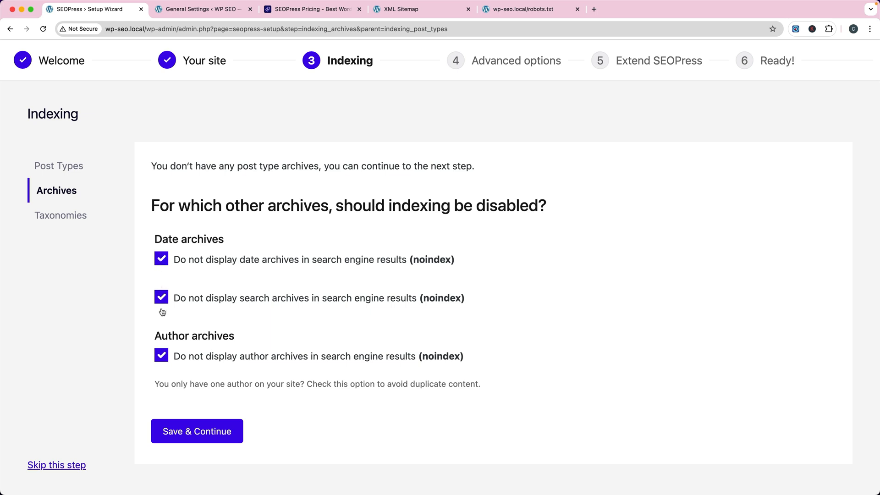
left_click(191, 431)
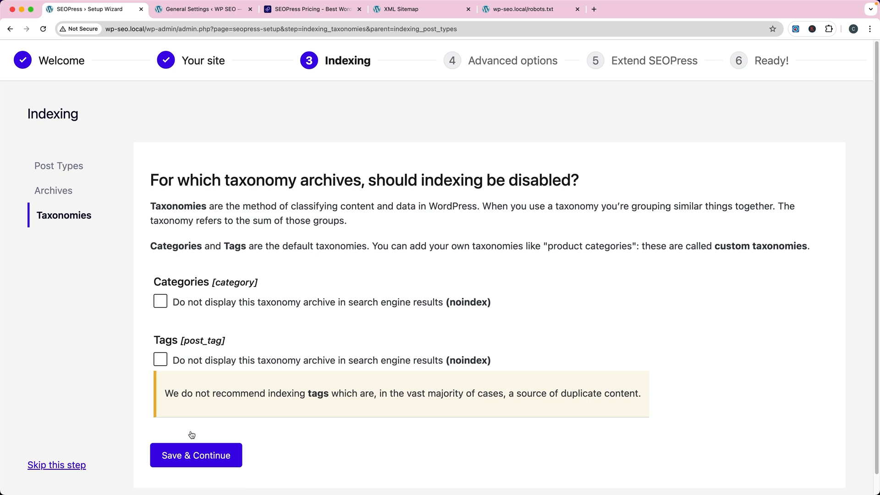
Step: Set both the Categories and Tags taxonomy archives to noindex and save the taxonomy settings
left_click(160, 302)
left_click(161, 360)
left_click_drag(167, 396, 175, 396)
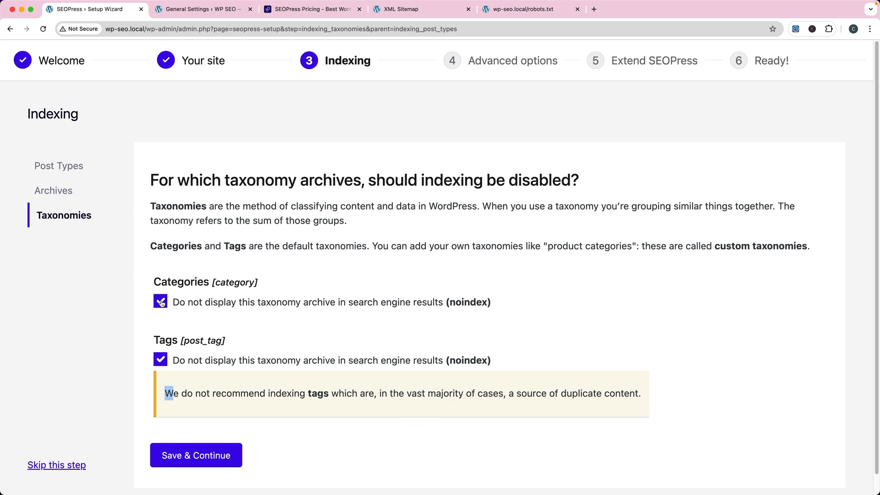
left_click(187, 455)
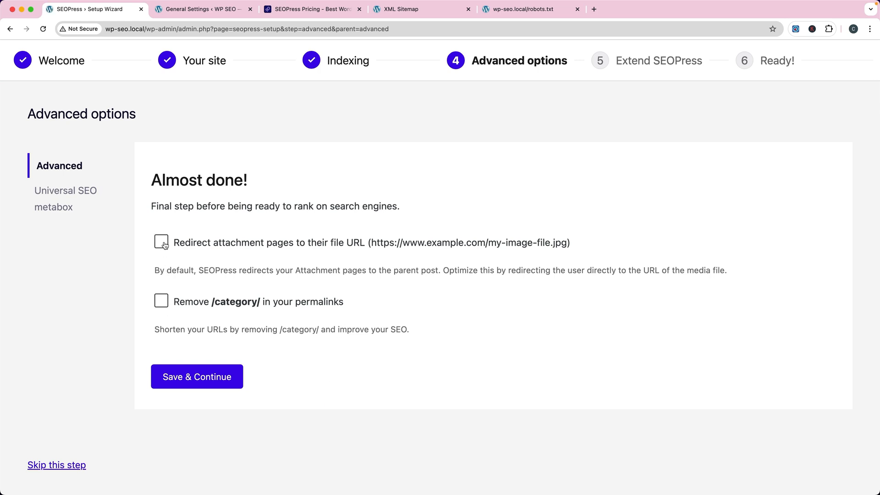
Step: Enable removal of /category/ from the permalinks and view the Uncategorized category page to examine its URL
left_click(165, 302)
left_click(198, 9)
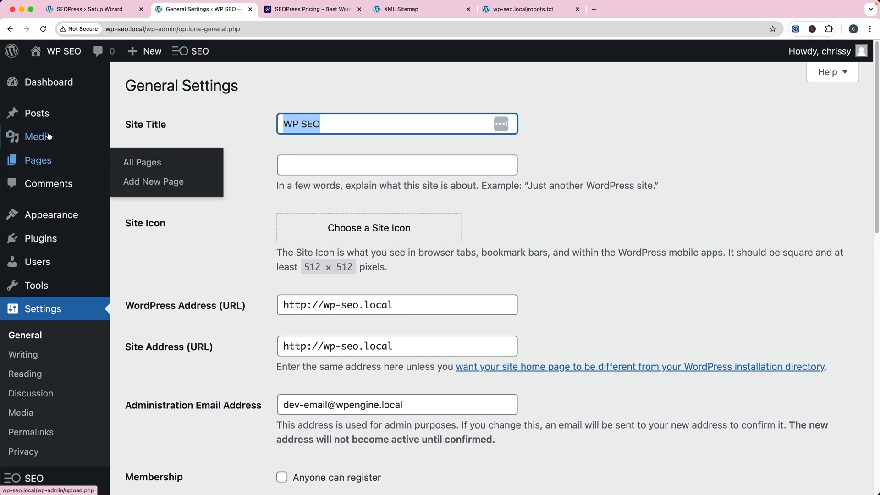
left_click(132, 153)
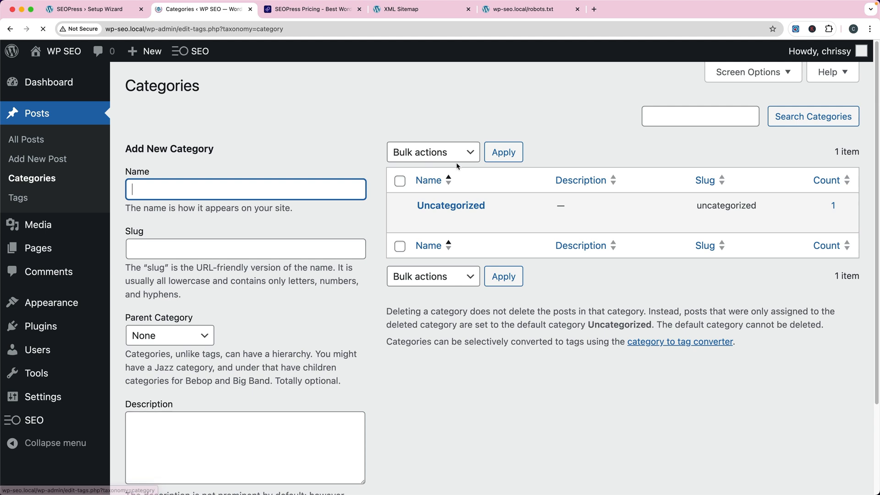
mouse_move(436, 210)
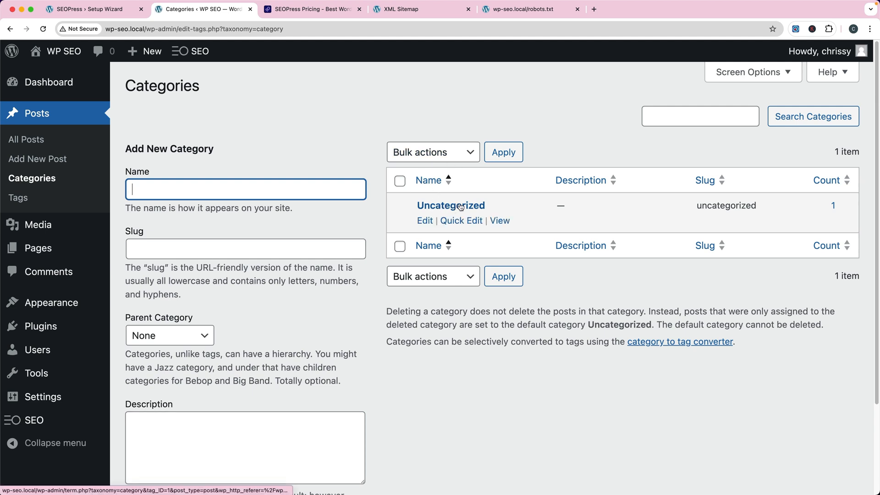
left_click(500, 221)
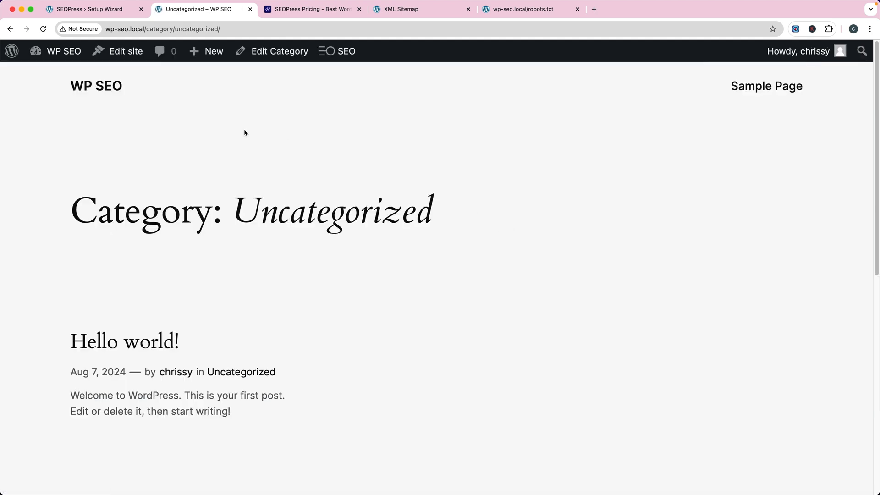
left_click(156, 29)
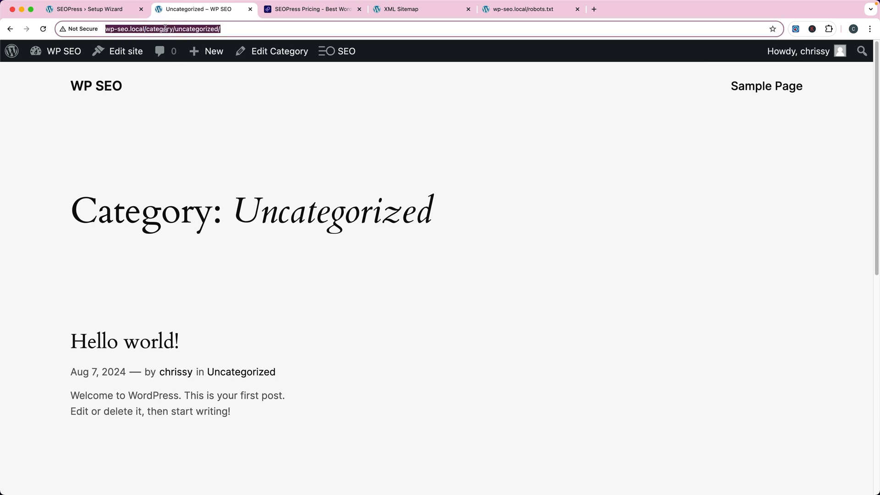
left_click(160, 29)
double_click(191, 30)
left_click(192, 29)
left_click(194, 30)
Step: Save the advanced options in the setup wizard, and enable and save the universal SEO metabox
left_click(96, 9)
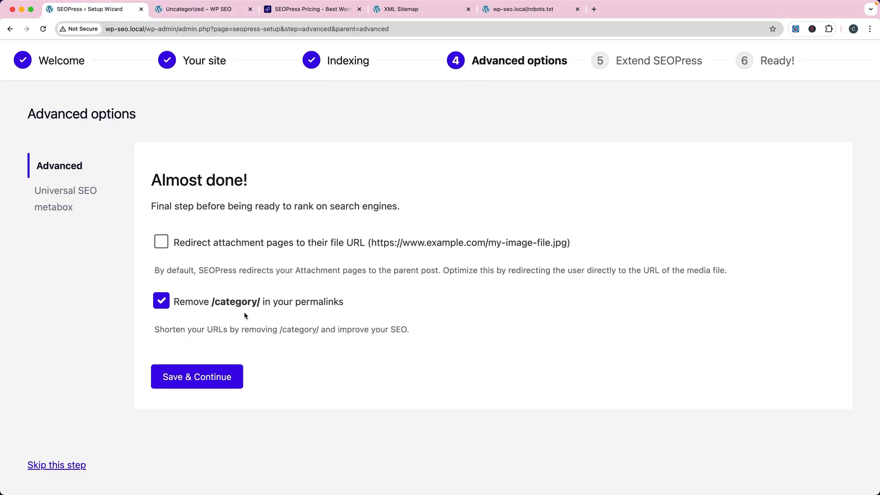
left_click(183, 380)
scroll(275, 321, "down", 1)
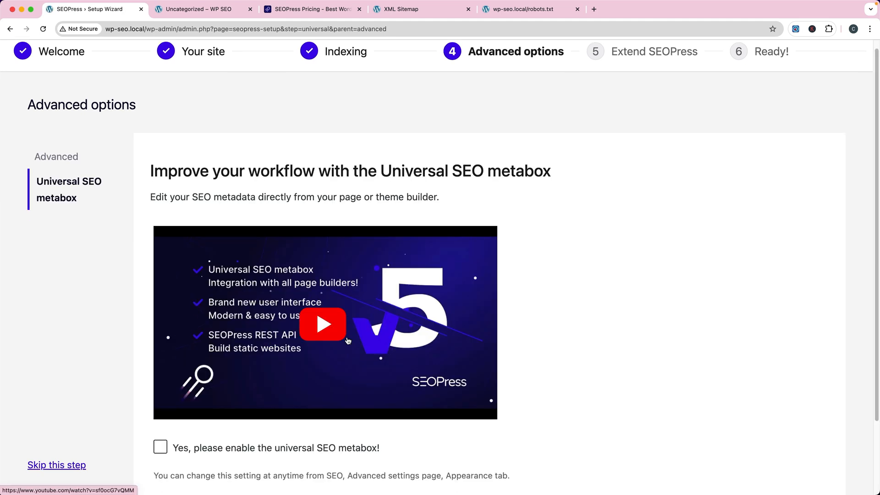
scroll(350, 401, "down", 4)
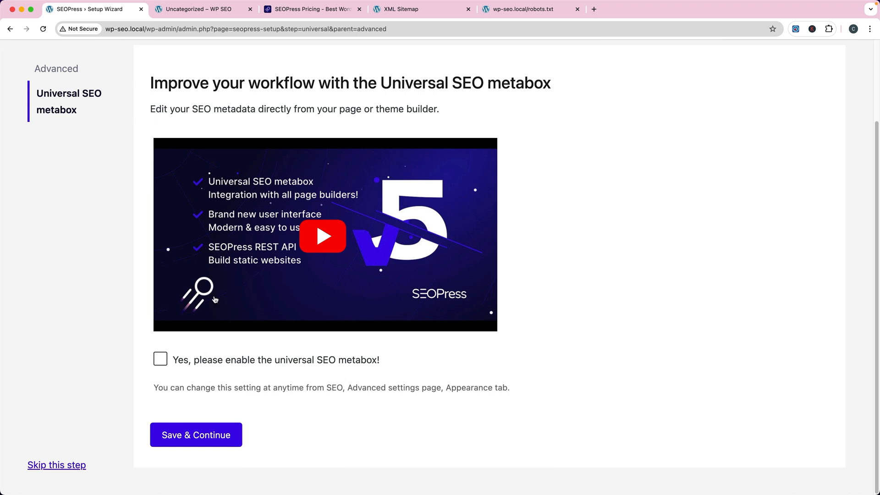
left_click(159, 359)
left_click(212, 441)
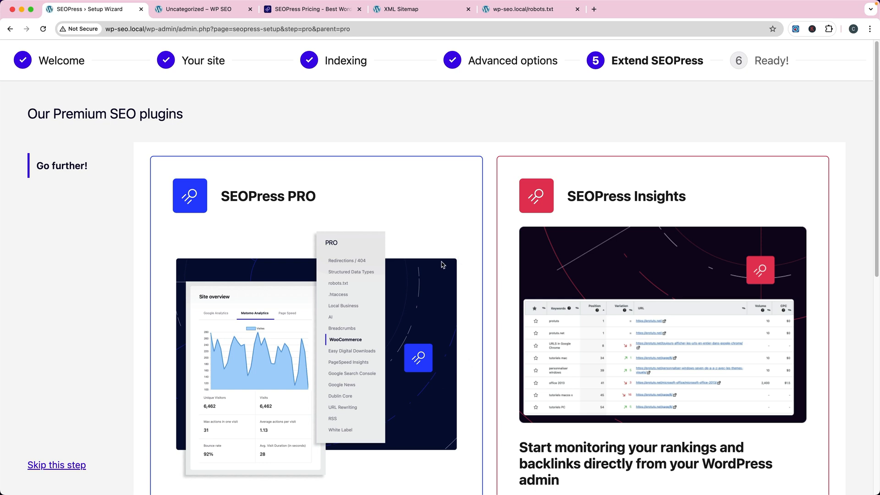
Step: Skip the wizard's premium plugins step without getting PRO or Insights, and open the XML sitemaps configuration
scroll(442, 264, "down", 10)
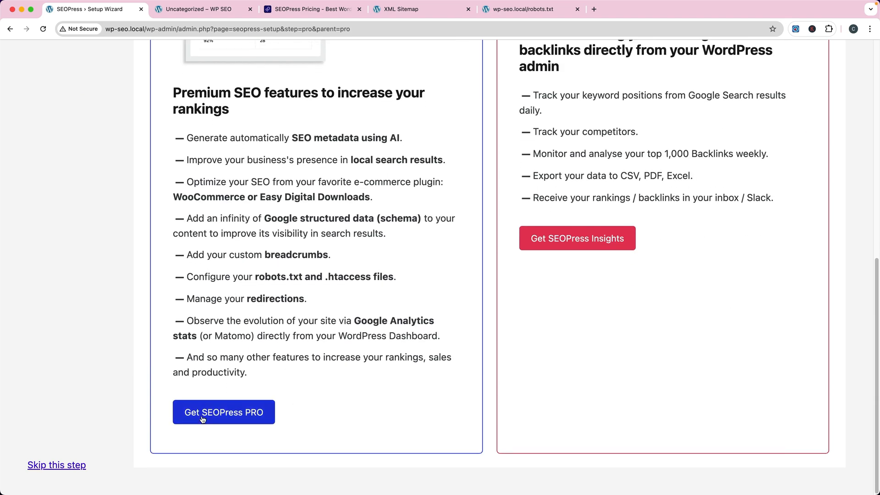
left_click(65, 467)
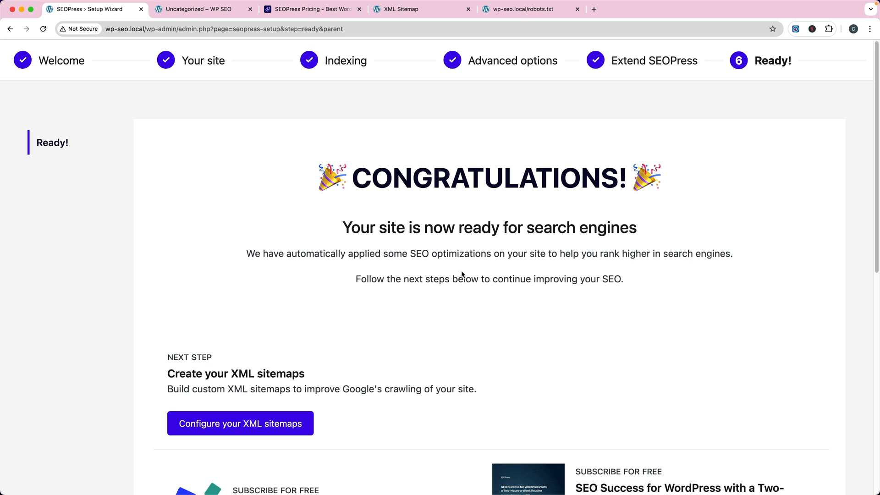
scroll(461, 274, "down", 2)
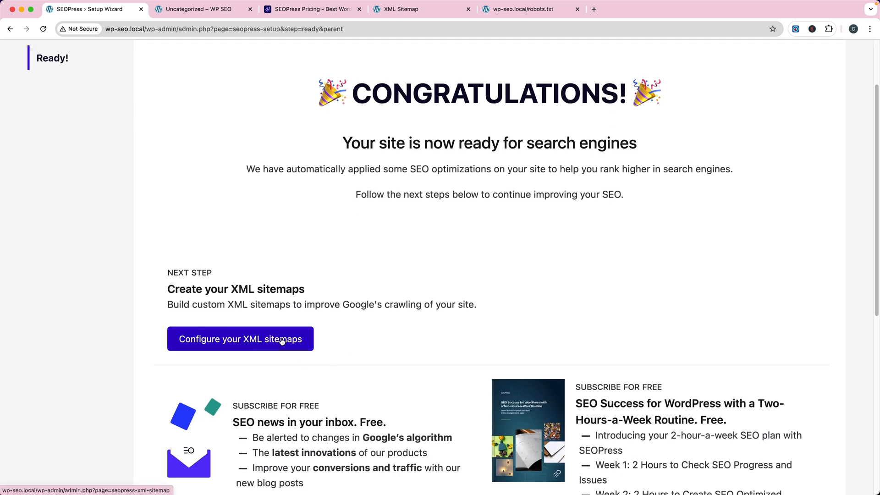
scroll(298, 330, "down", 3)
left_click(247, 229)
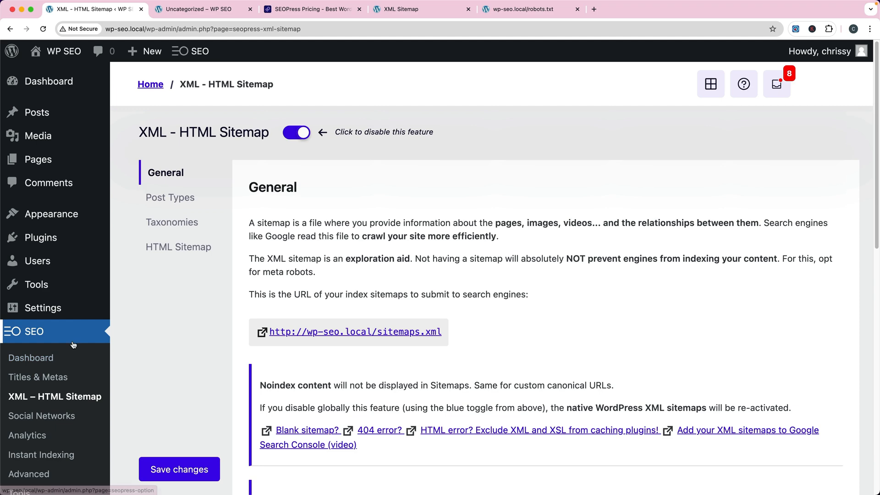
Step: Examine the general XML sitemap settings, including the sitemaps.xml index and the enable options for image, author and HTML sitemaps
scroll(74, 345, "down", 3)
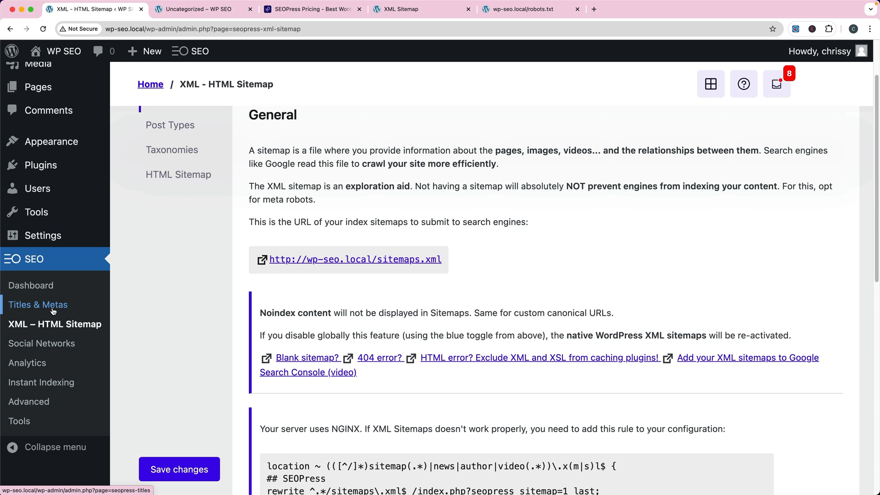
scroll(189, 302, "up", 3)
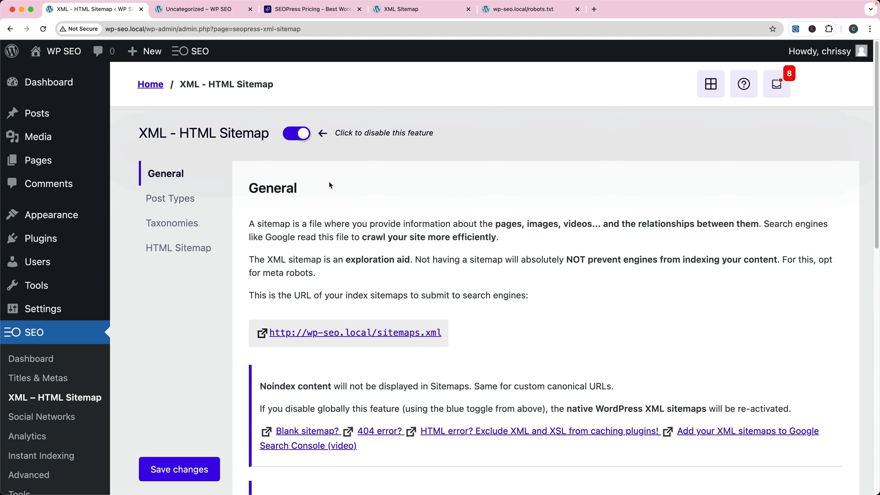
scroll(354, 175, "down", 1)
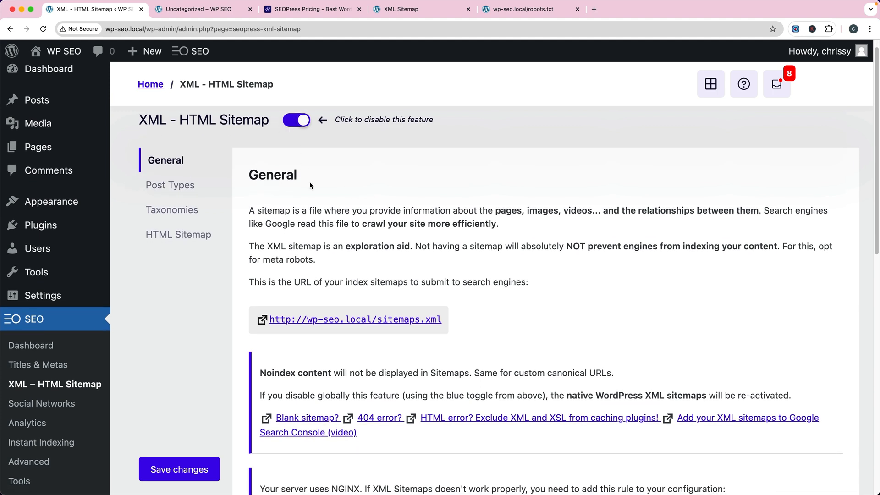
scroll(309, 181, "up", 1)
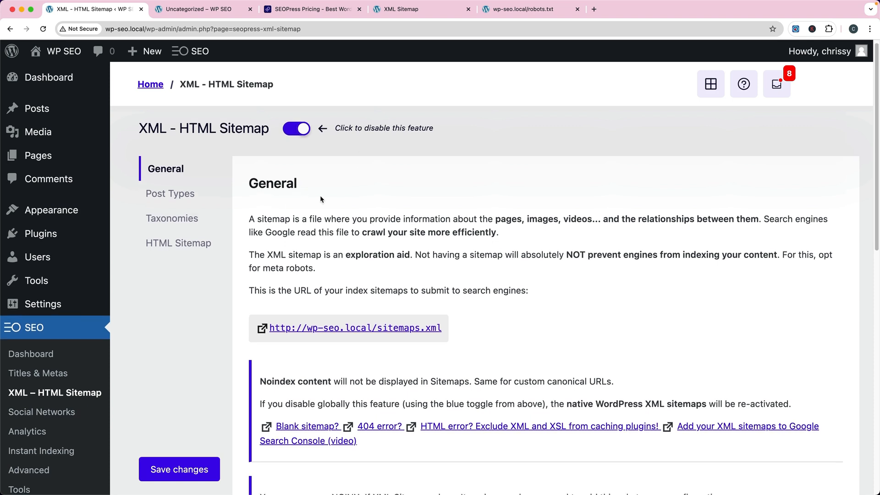
scroll(386, 212, "down", 3)
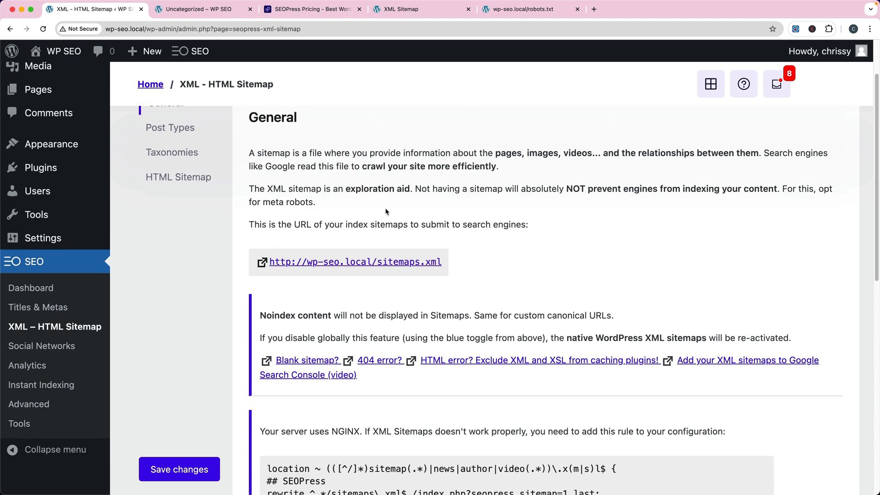
left_click(364, 263)
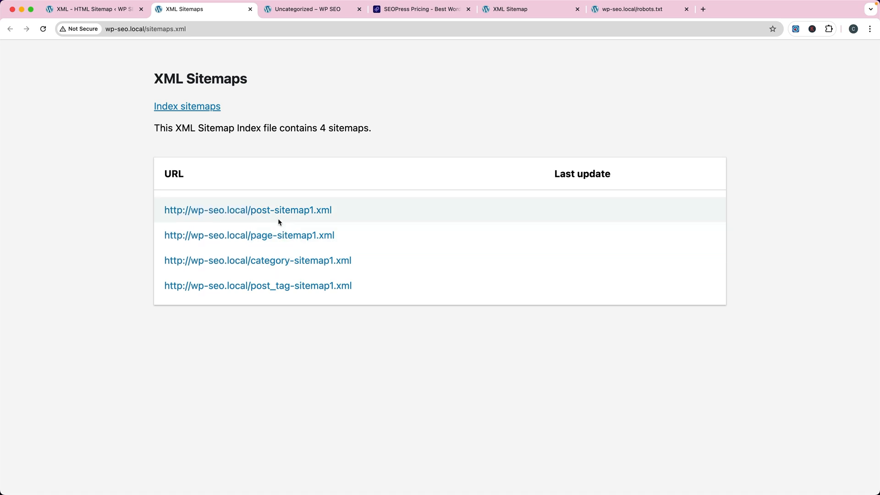
key("ctrl+shift+Tab")
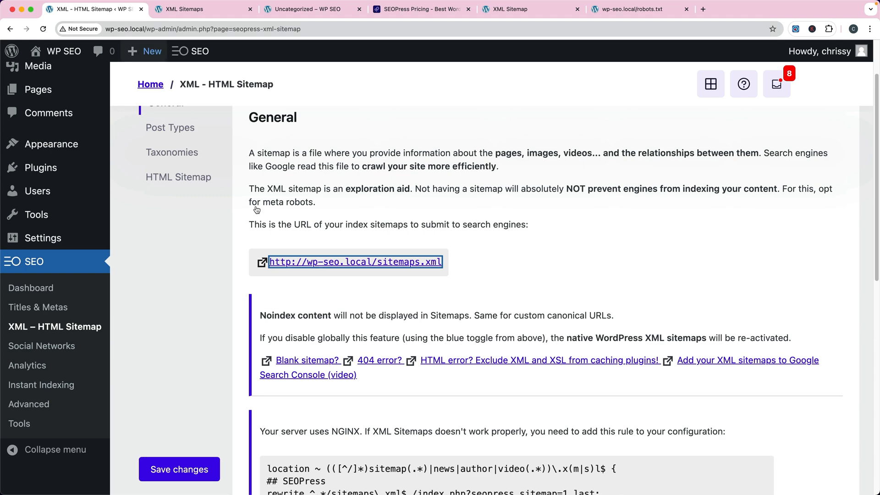
scroll(452, 266, "down", 2)
scroll(452, 266, "down", 10)
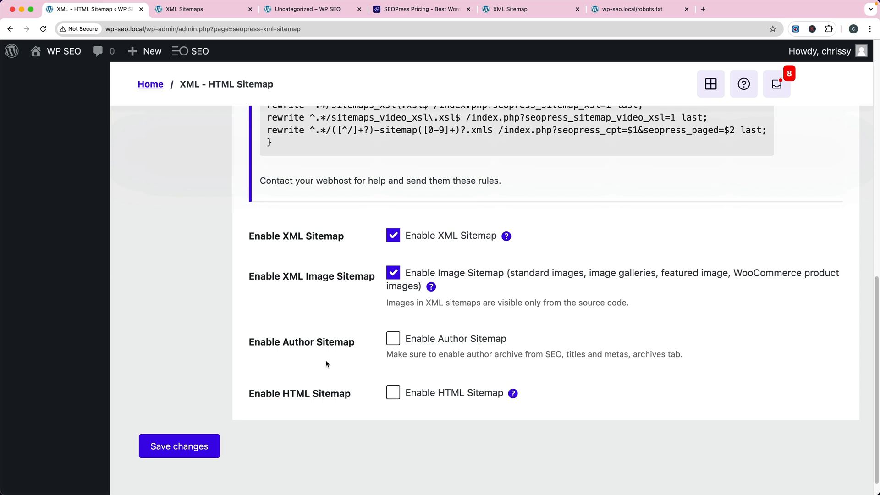
scroll(152, 281, "up", 15)
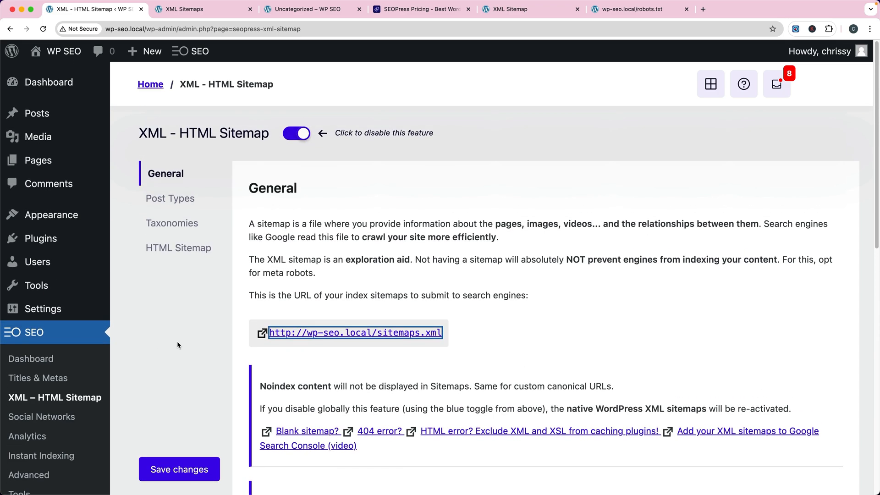
Step: After reviewing the post types included in the XML sitemap, exclude the Categories and Tags taxonomies
left_click(168, 201)
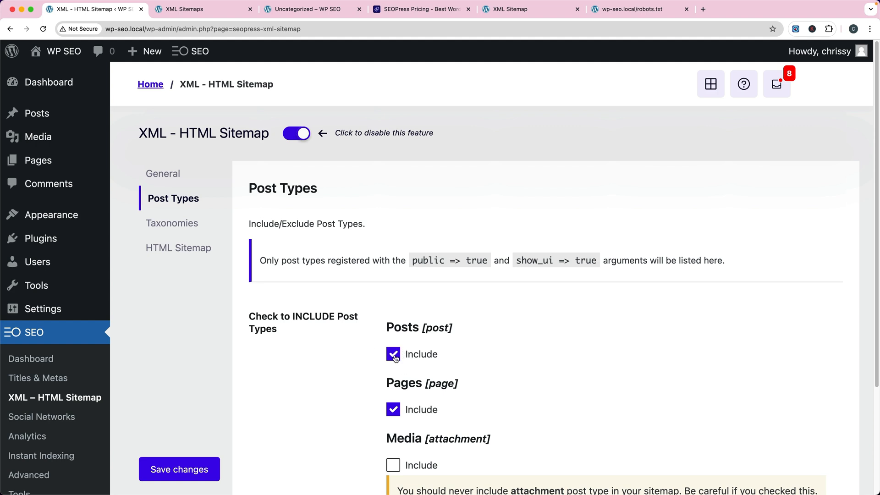
scroll(466, 394, "down", 1)
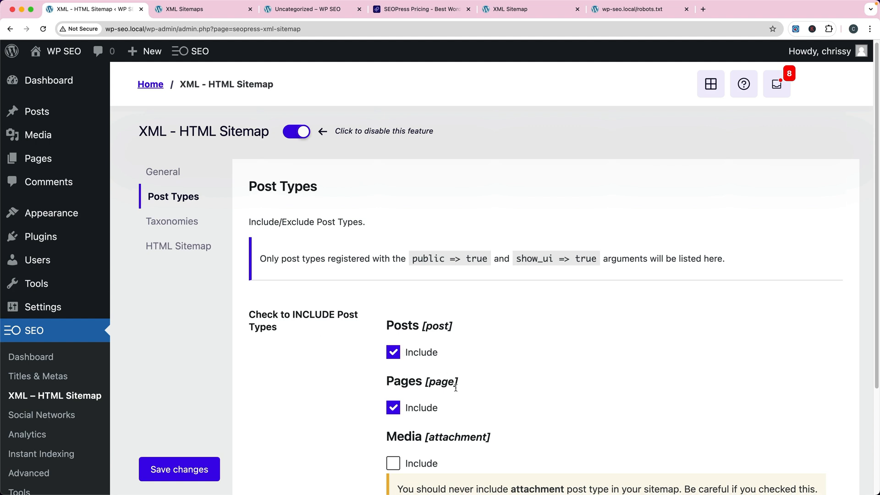
scroll(465, 378, "down", 5)
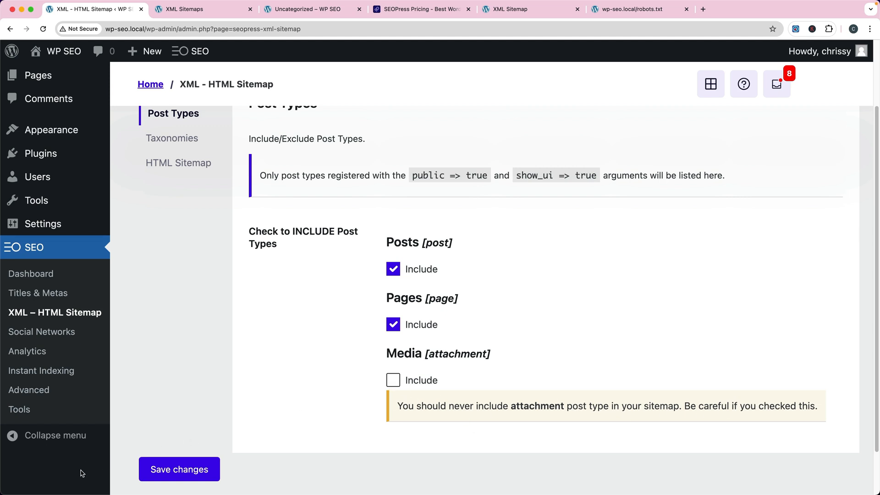
scroll(176, 228, "up", 5)
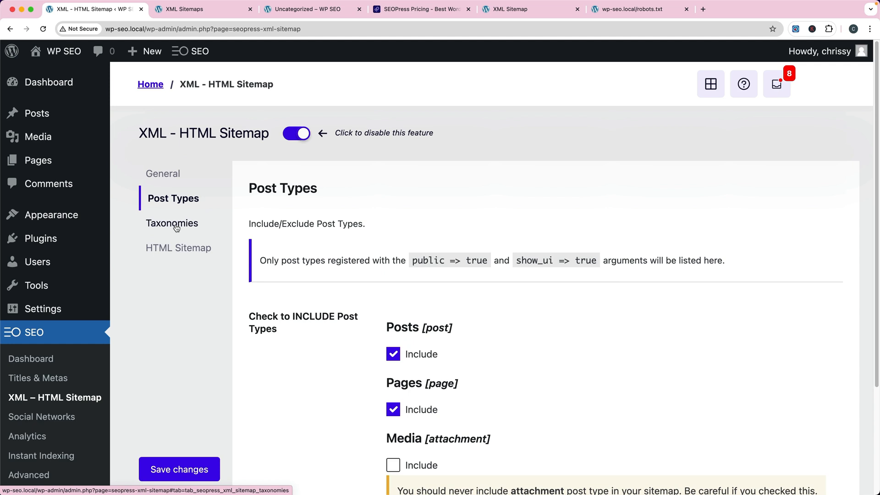
left_click(176, 228)
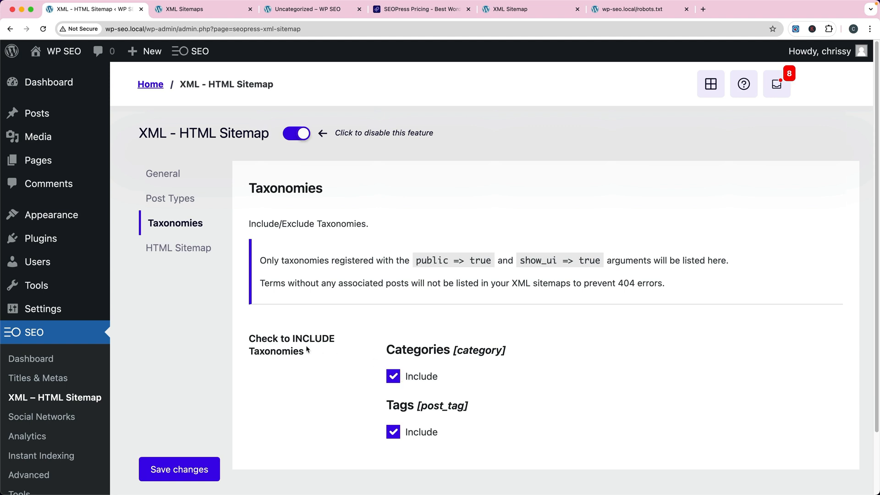
left_click(392, 380)
left_click(395, 436)
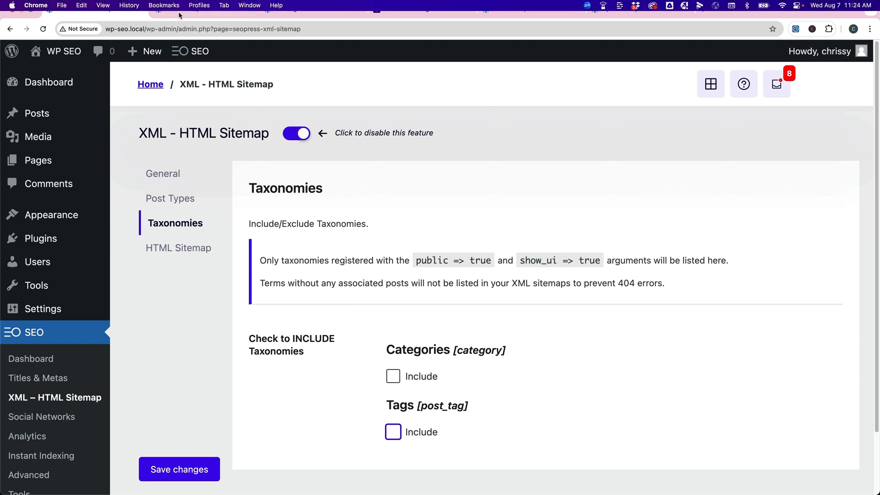
Step: Check the tag and category sitemaps from the sitemap index, and save the sitemap's taxonomy settings
left_click(191, 9)
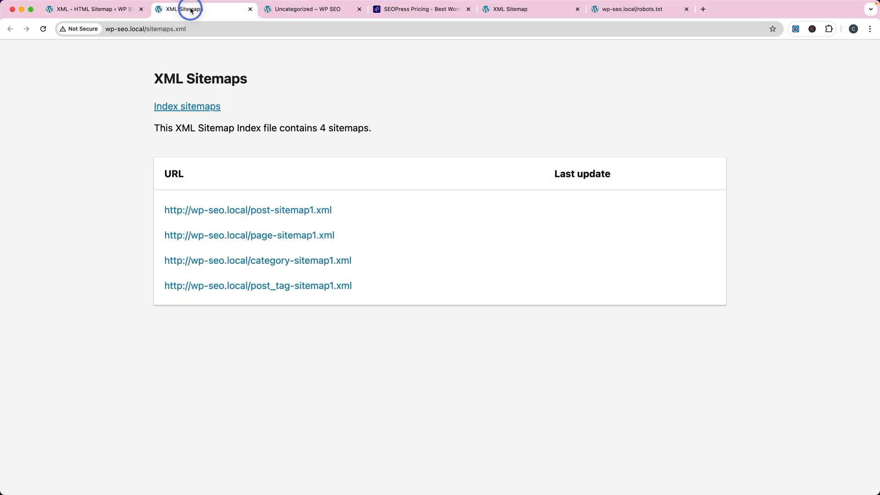
left_click(273, 286)
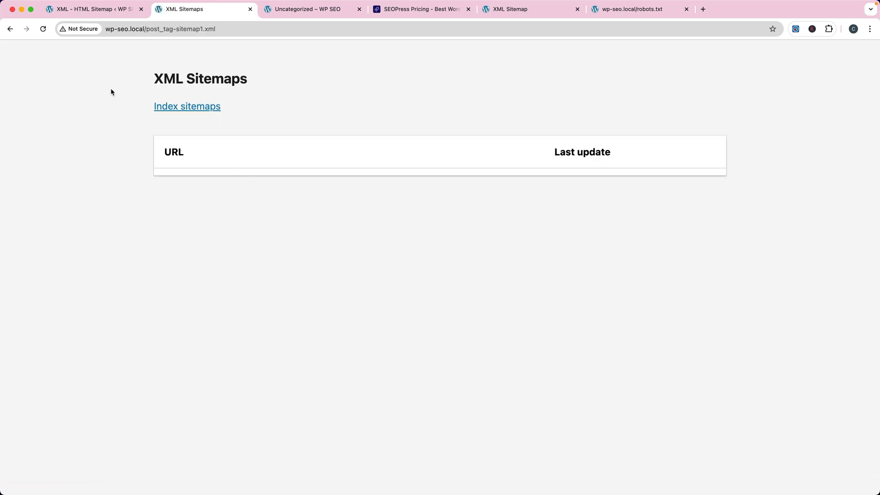
left_click(10, 29)
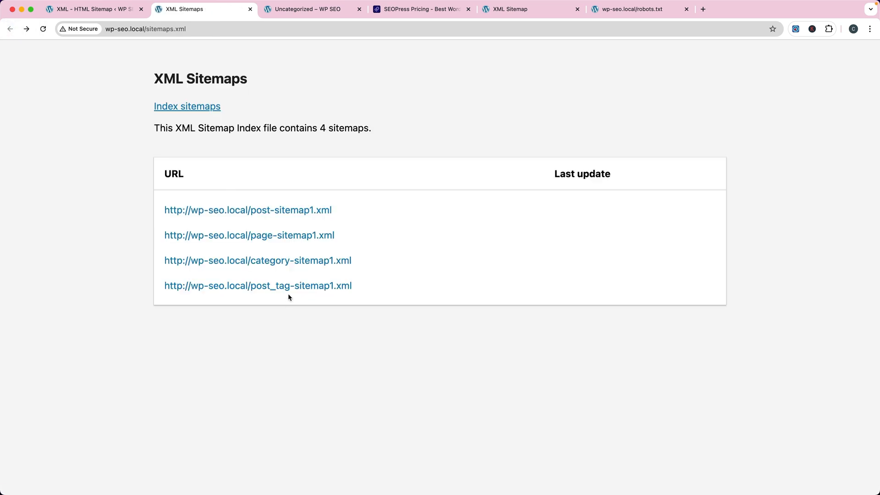
left_click(291, 260)
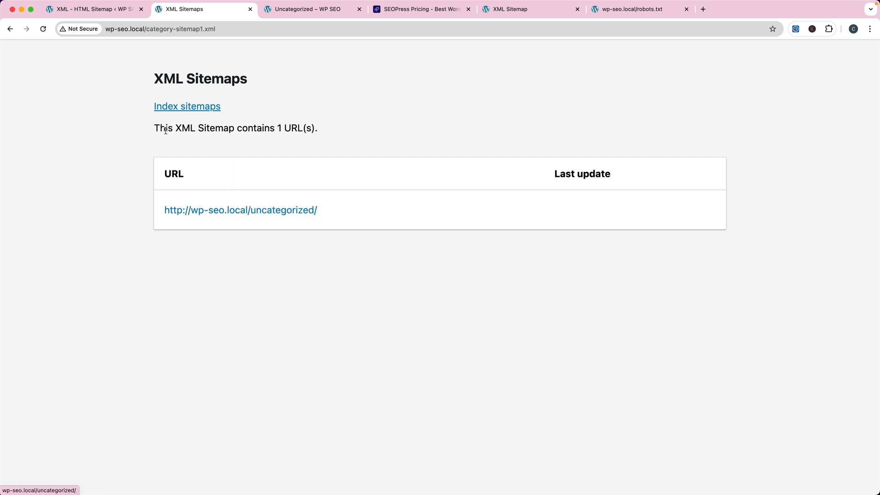
left_click(10, 29)
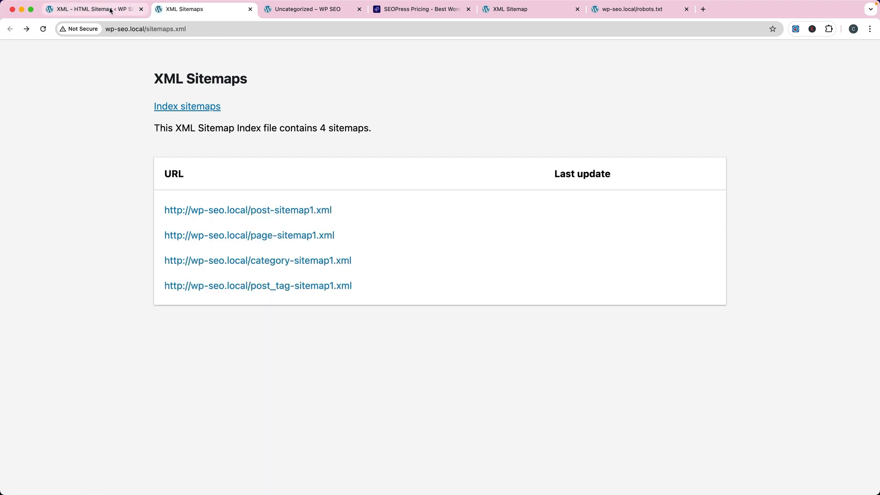
left_click(107, 9)
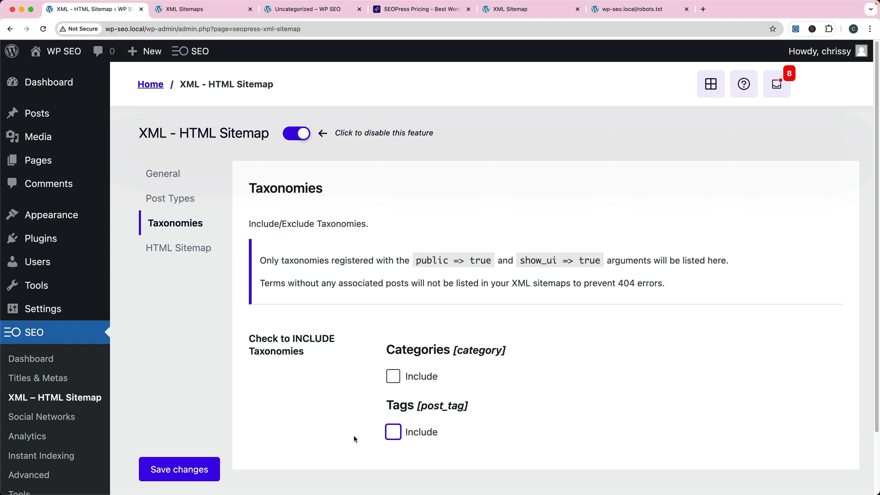
left_click(178, 474)
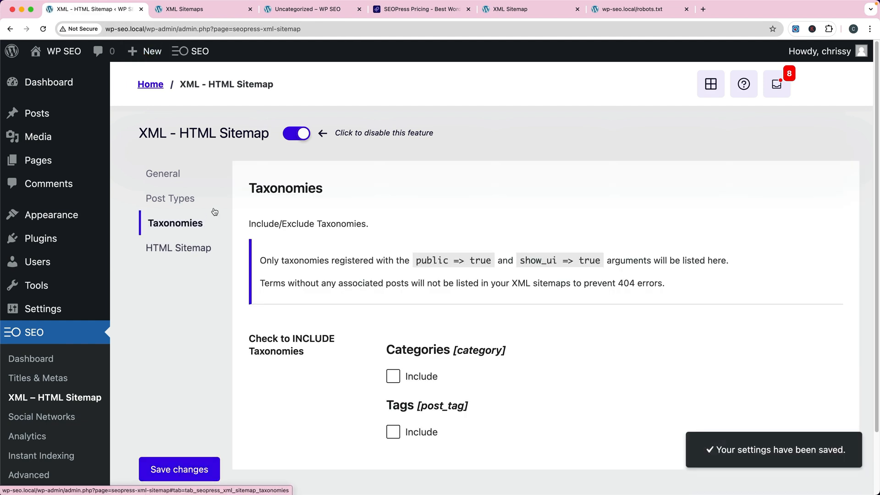
Step: Reload the XML sitemap index to check the taxonomy exclusions, and review the general sitemap options, including the image sitemap
left_click(184, 10)
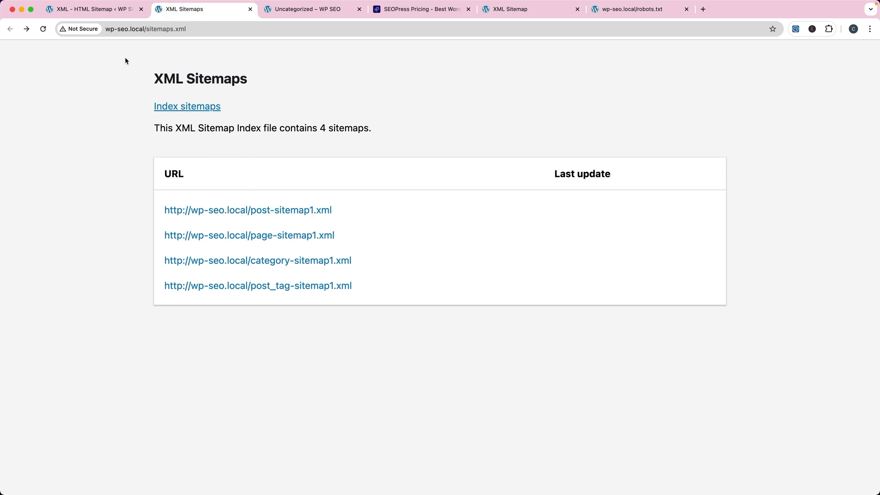
left_click(43, 30)
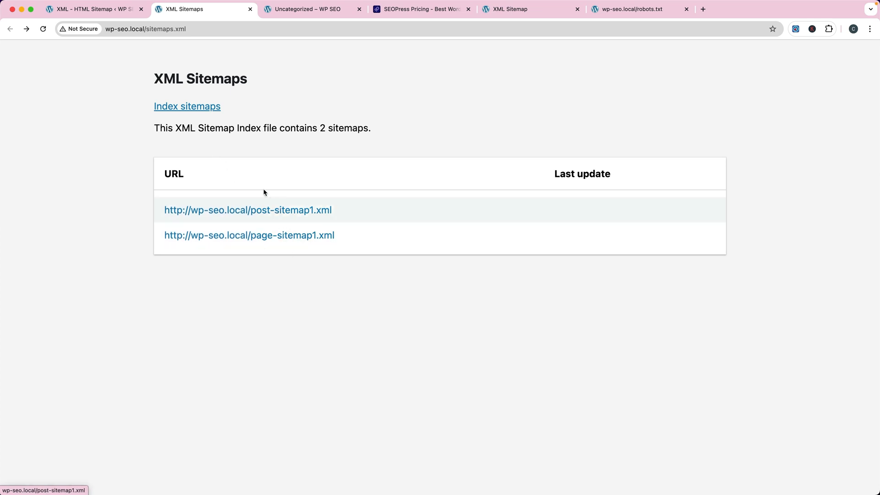
left_click(109, 9)
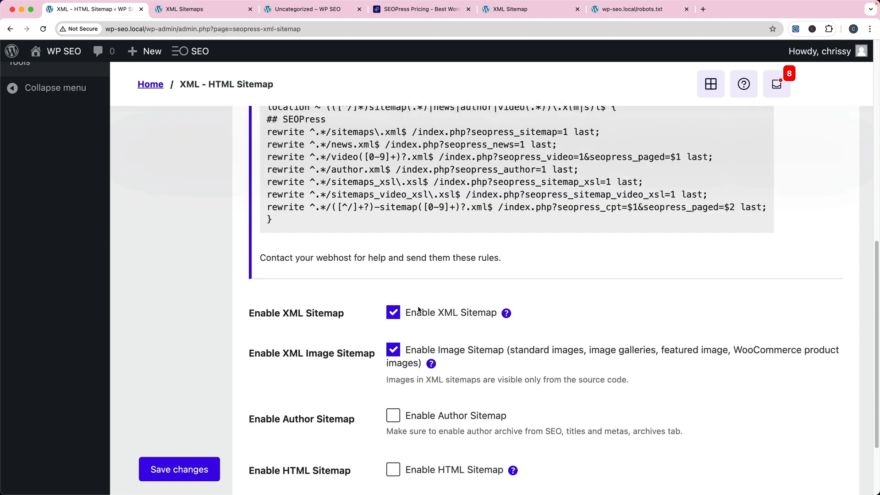
scroll(418, 311, "down", 1)
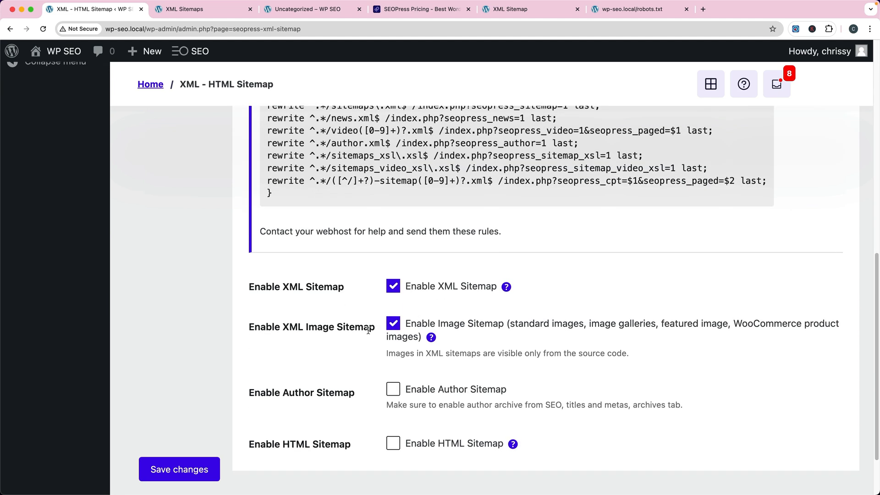
double_click(310, 327)
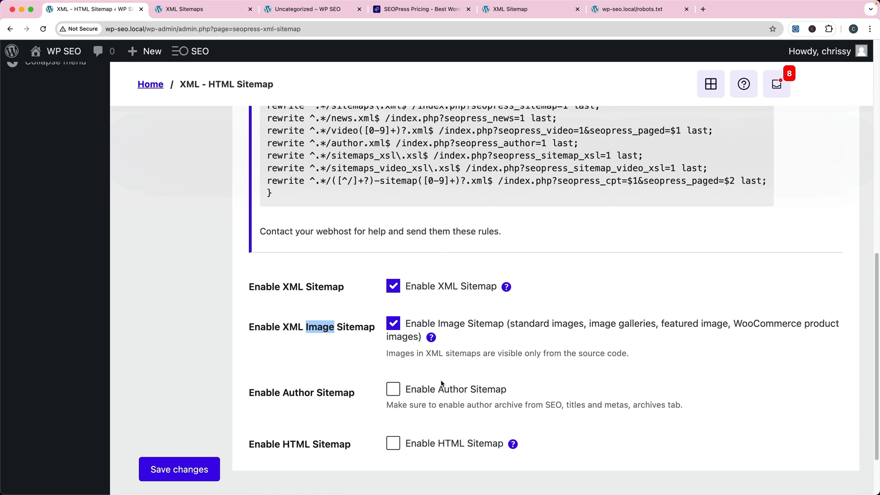
scroll(191, 318, "up", 7)
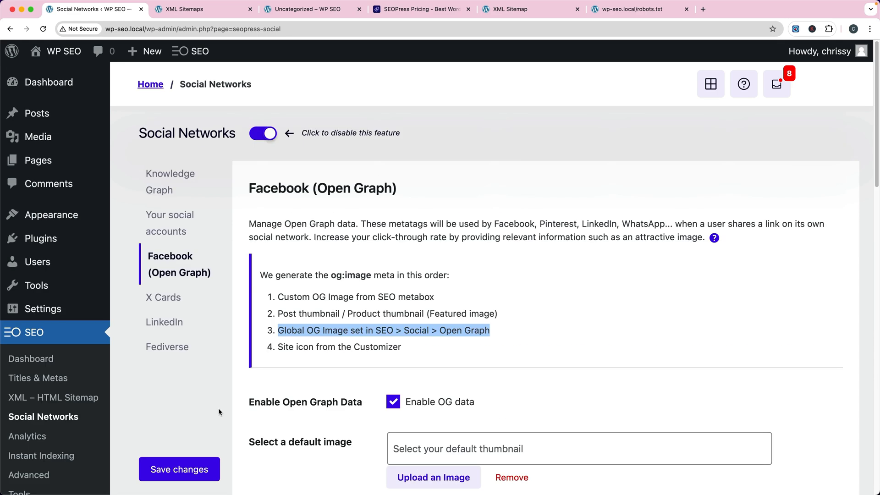
Step: Open the Sample Page in the block editor, dismiss the welcome guide, and open the page's SEO settings
left_click(39, 165)
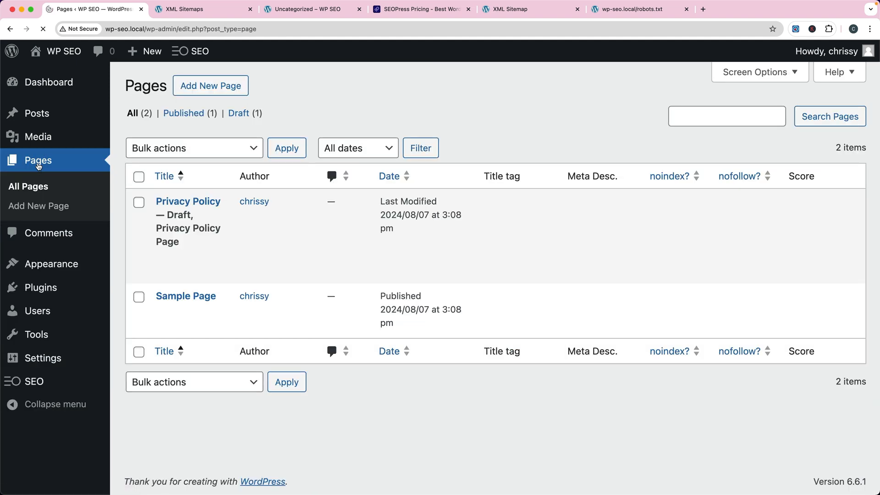
left_click(173, 300)
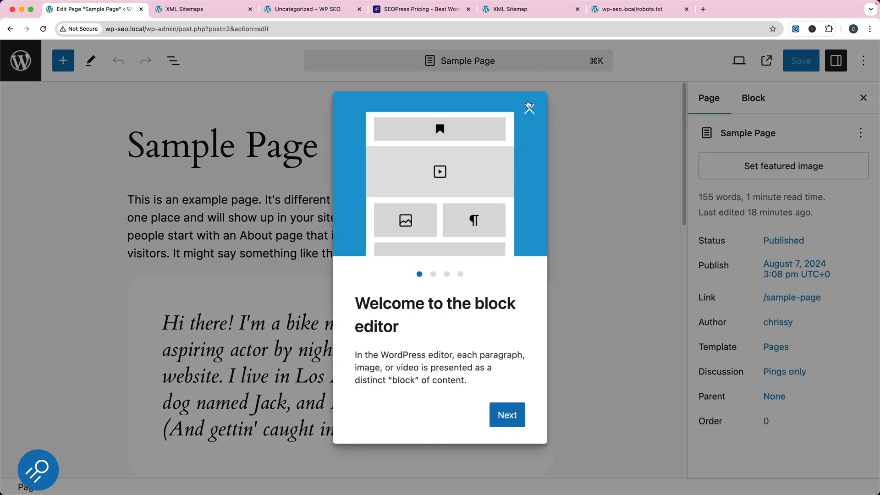
left_click(529, 108)
scroll(615, 223, "down", 2)
scroll(615, 218, "down", 10)
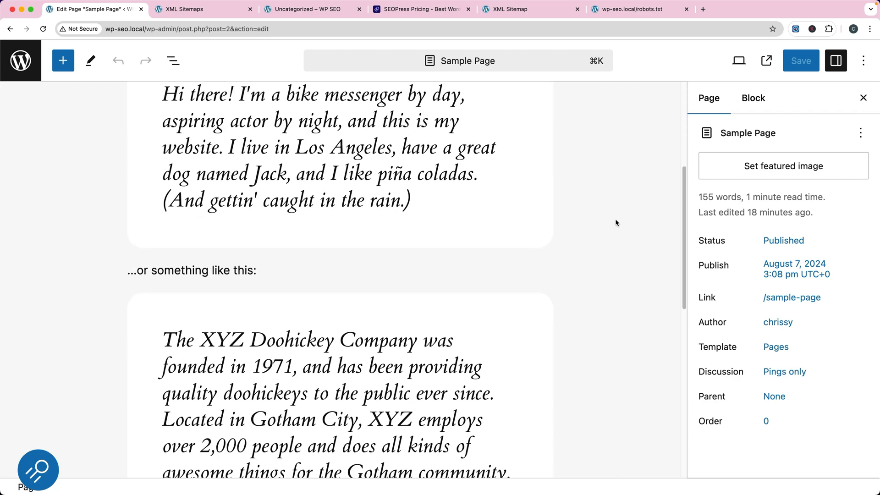
left_click(38, 471)
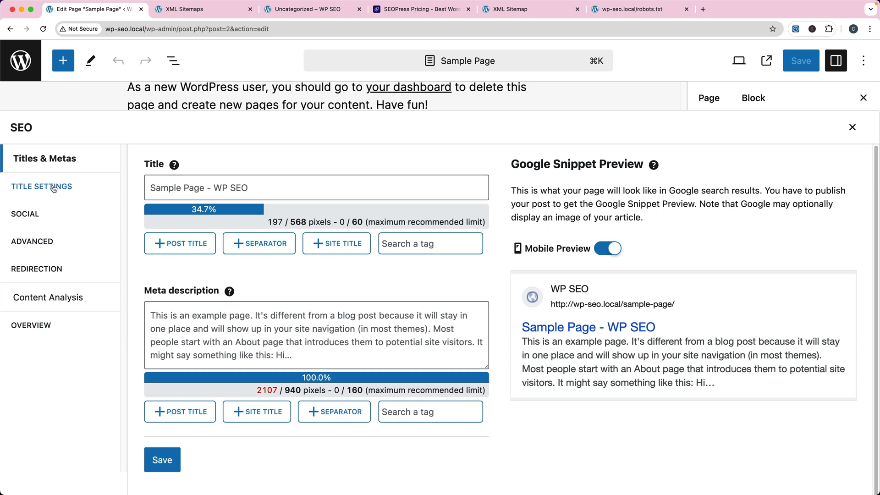
Step: Set the page's SEO title to "Sample Page" and place the cursor in its meta description
left_click(167, 181)
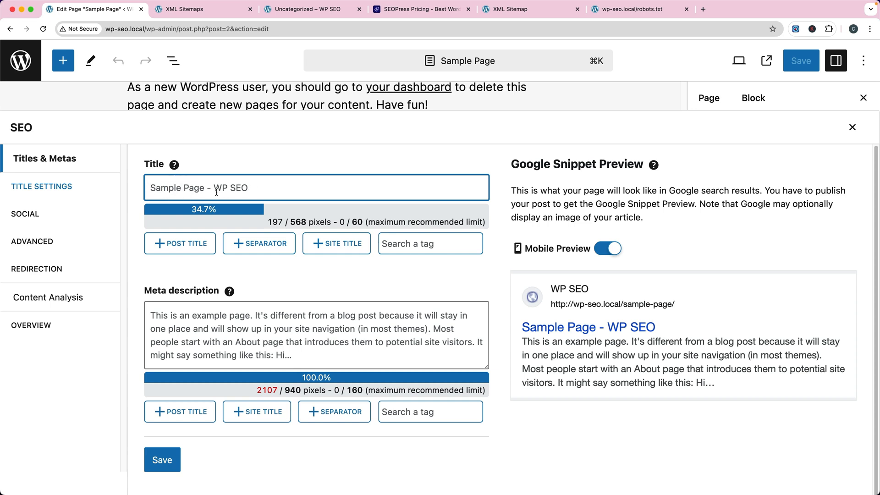
left_click_drag(252, 187, 271, 188)
type("Sample Page")
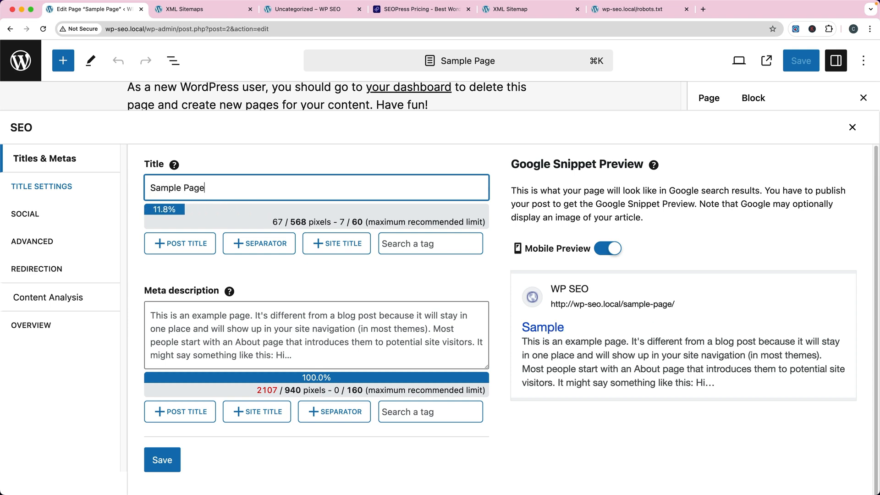
left_click(196, 338)
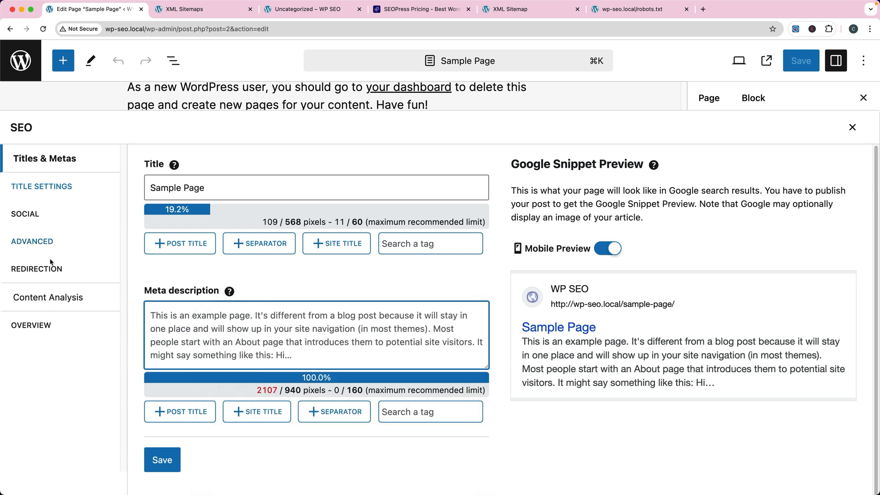
Step: Add "tea" as the target keyword in the page's content analysis and refresh the analysis
left_click(50, 326)
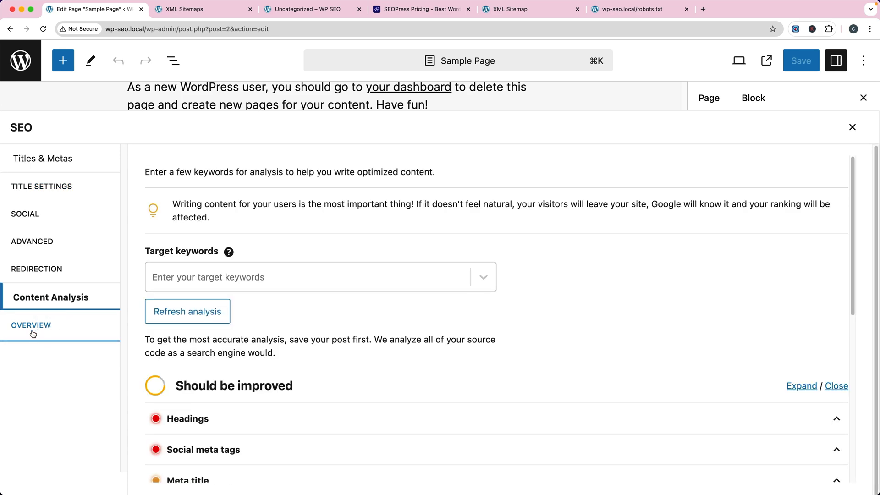
left_click(225, 277)
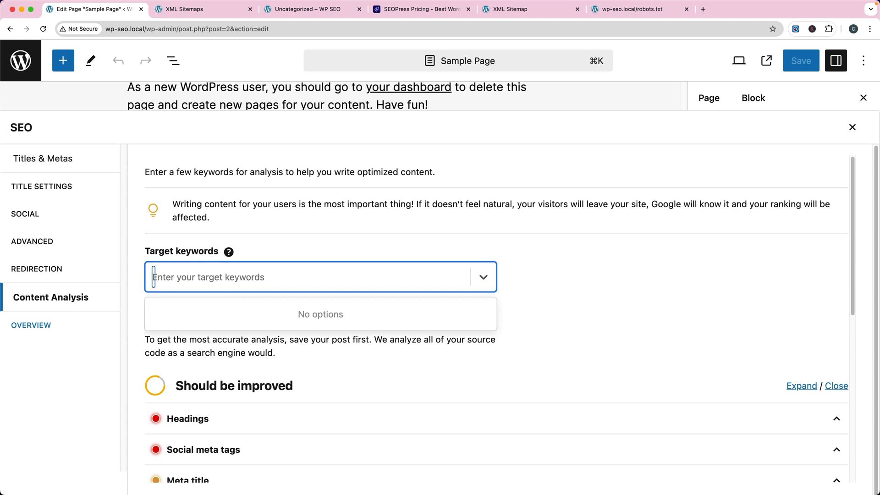
type("tea")
left_click(176, 318)
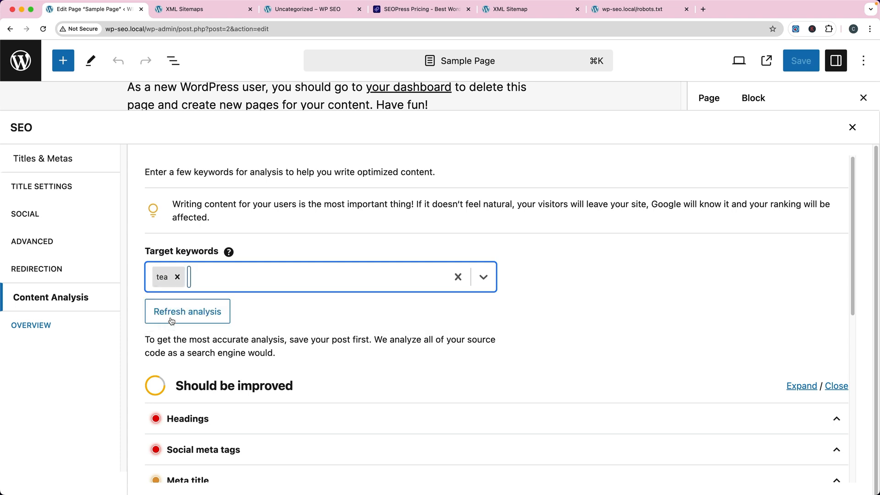
left_click(172, 320)
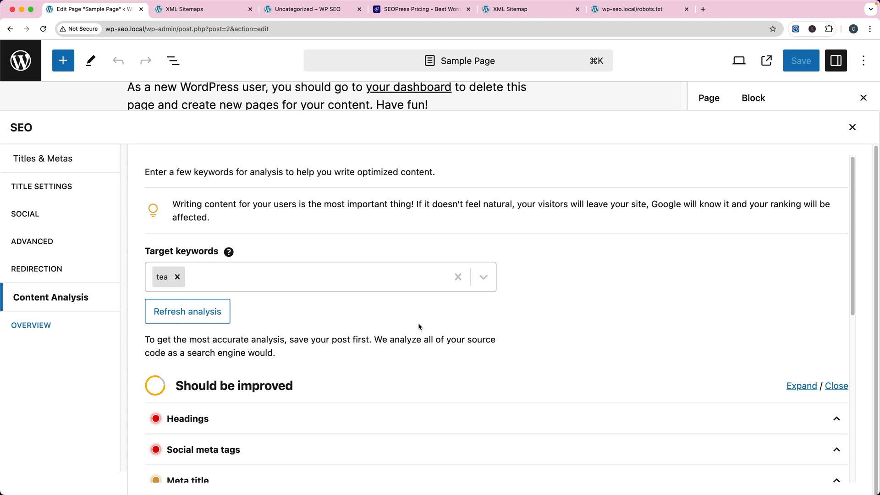
Step: Examine the content analysis results, expanding the Headings check and reviewing the remaining checks from social meta tags to NoFollow links
scroll(418, 323, "down", 3)
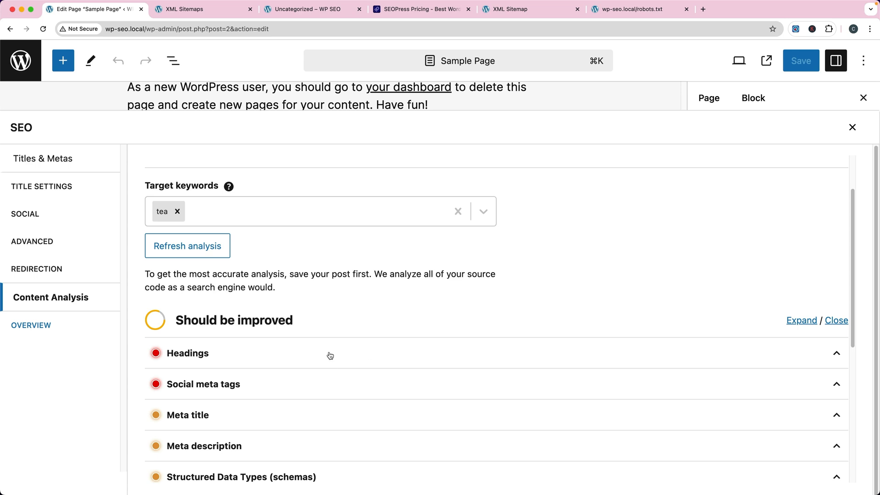
scroll(329, 356, "down", 3)
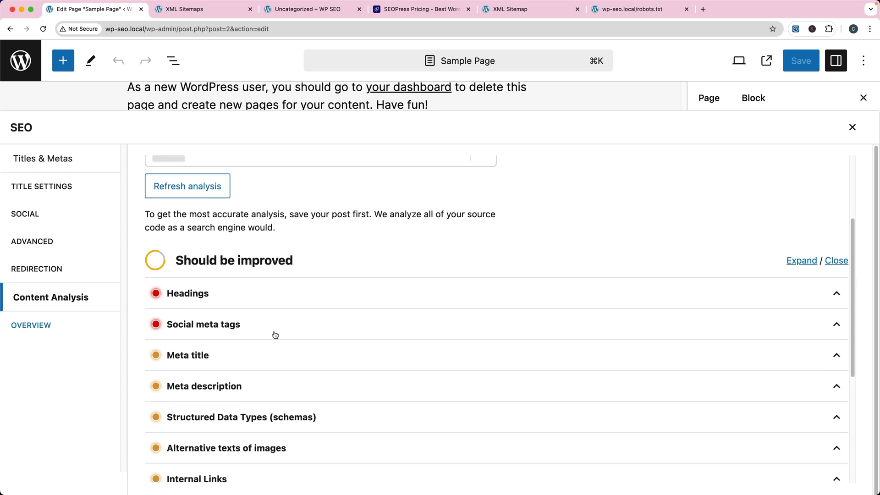
left_click(196, 293)
scroll(274, 343, "down", 1)
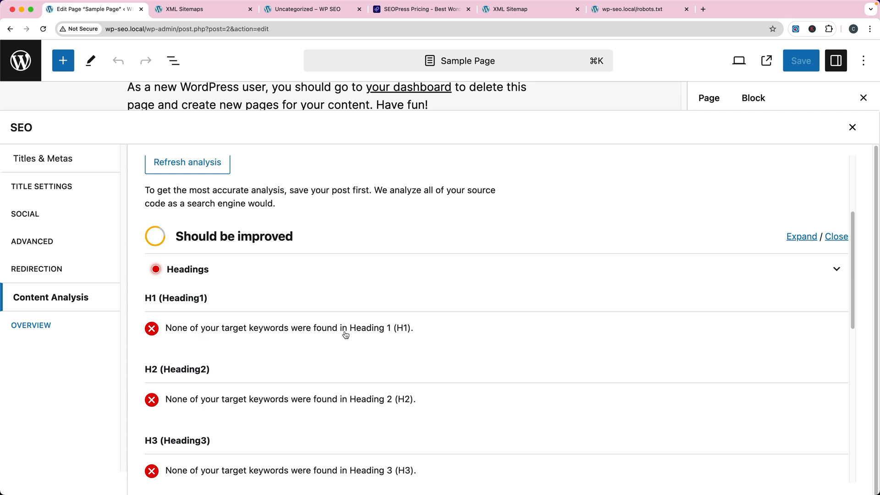
scroll(338, 334, "down", 2)
scroll(316, 389, "down", 1)
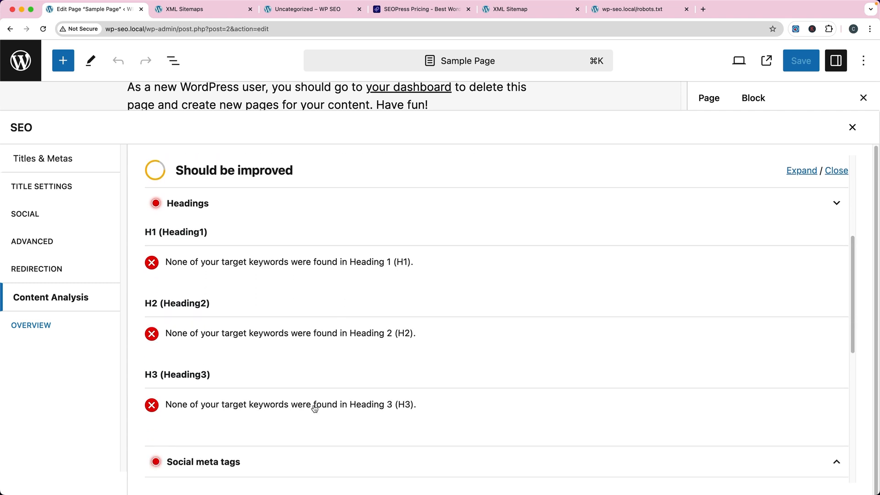
scroll(314, 408, "down", 4)
scroll(306, 380, "down", 5)
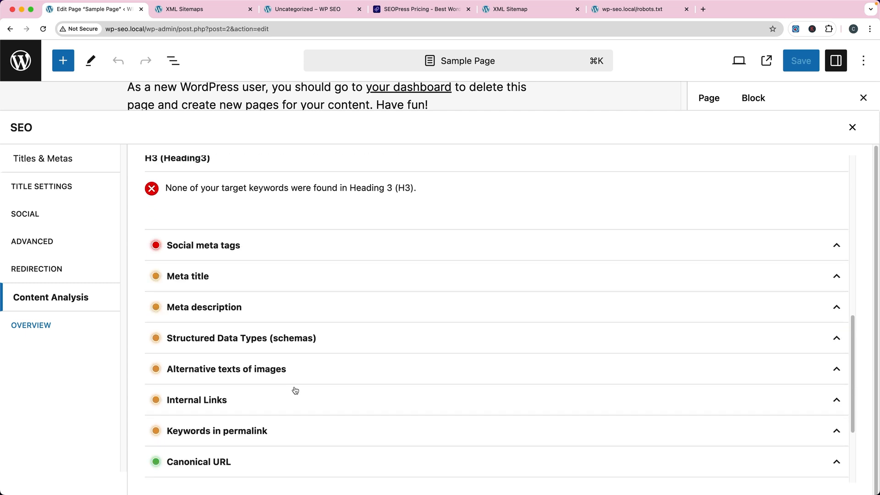
scroll(308, 368, "down", 3)
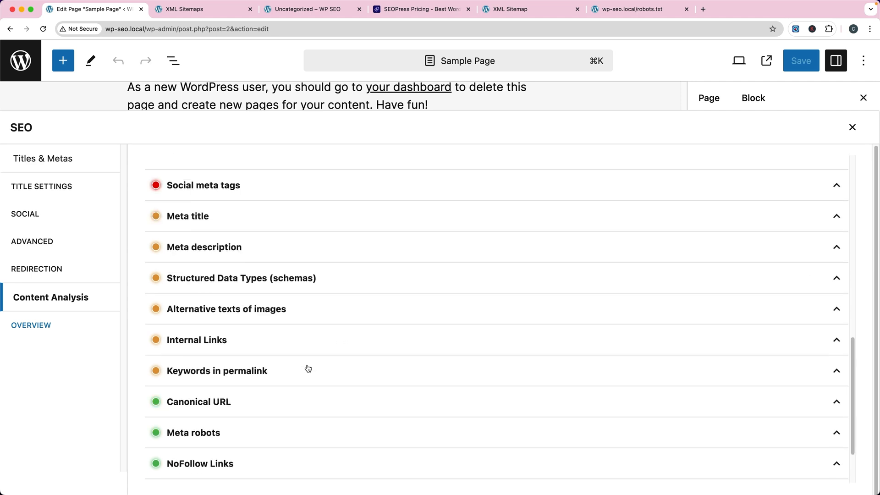
scroll(308, 369, "down", 4)
scroll(303, 362, "up", 12)
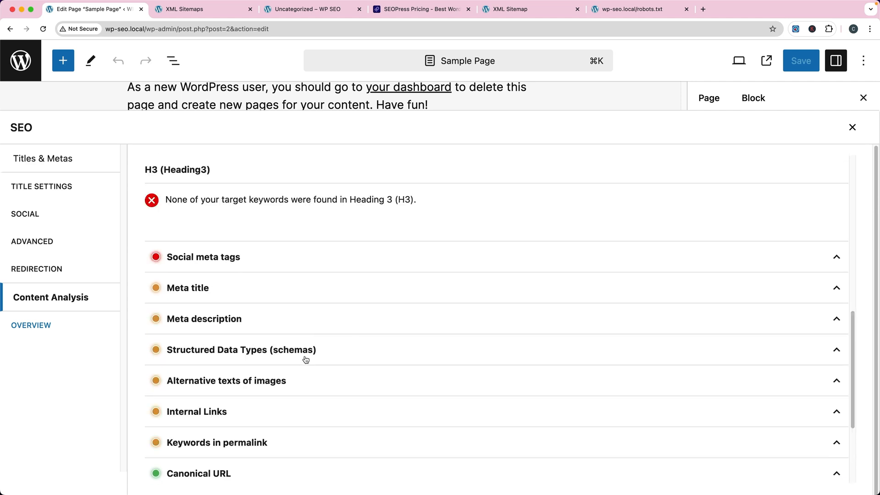
scroll(307, 358, "up", 1)
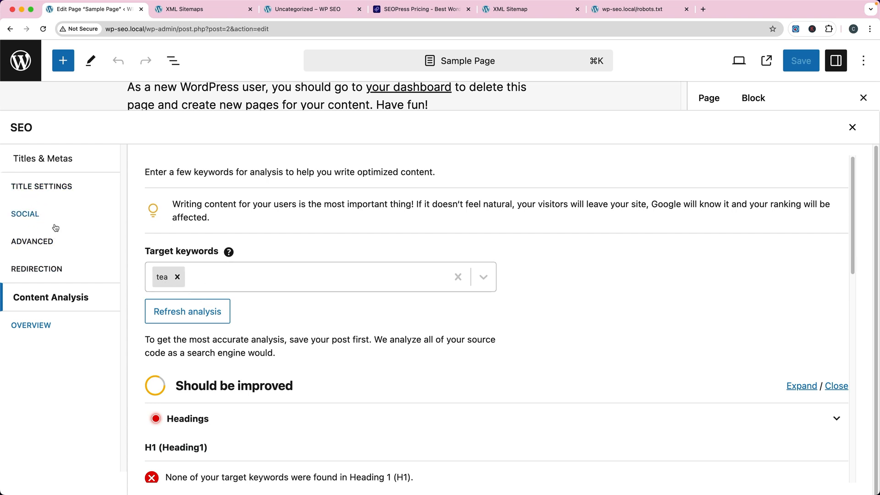
Step: Review the page's Facebook title and social metadata, and select the noindex option in its meta robots settings
left_click(27, 215)
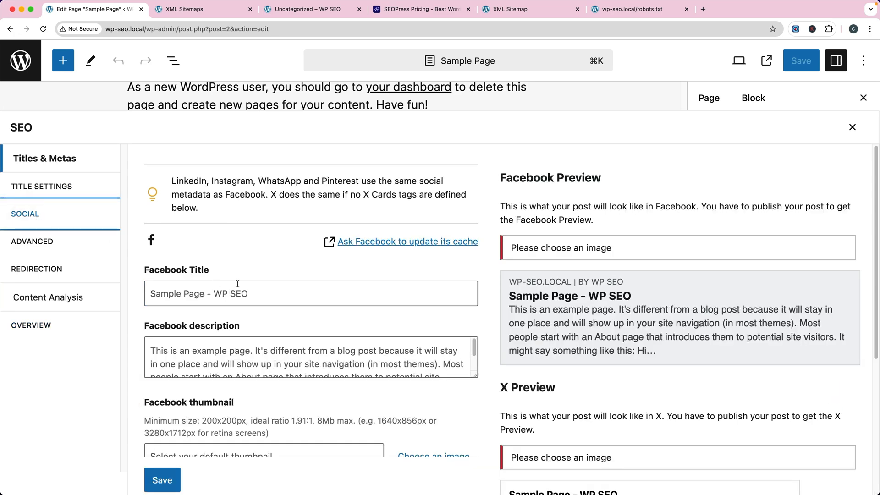
left_click(227, 297)
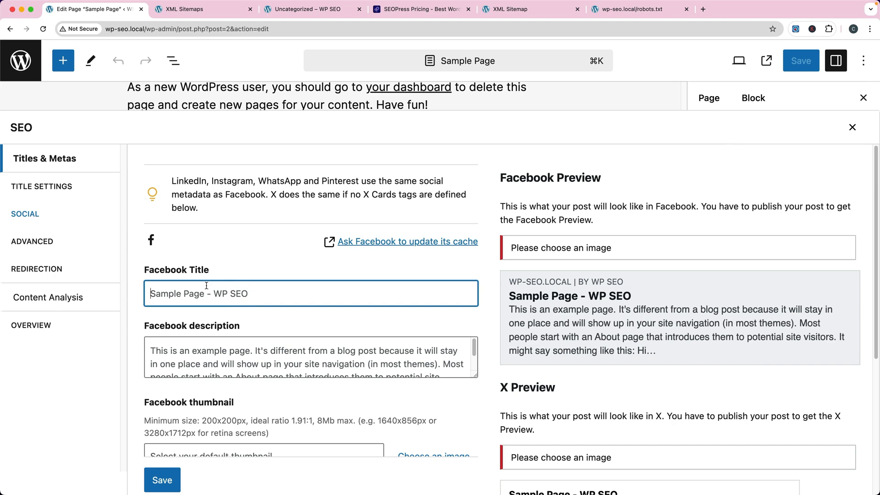
left_click(46, 241)
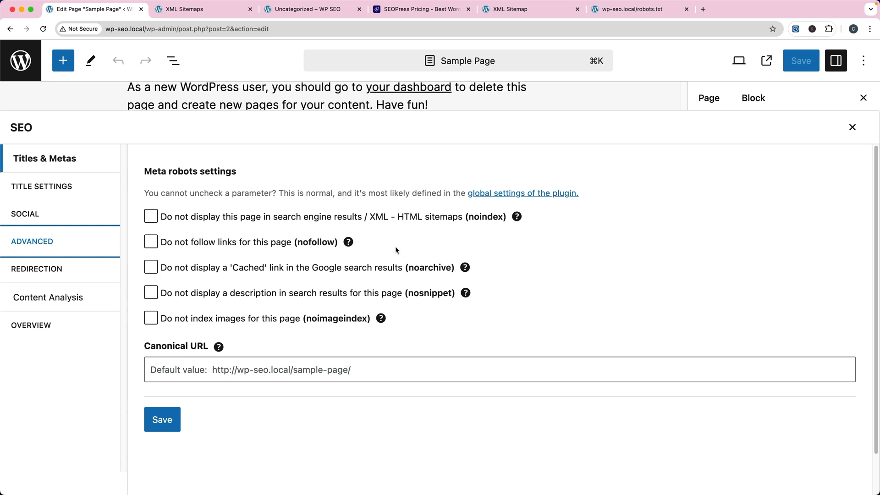
left_click(151, 216)
Step: Enable redirection for the Sample Page and start editing its redirection URL
left_click(49, 269)
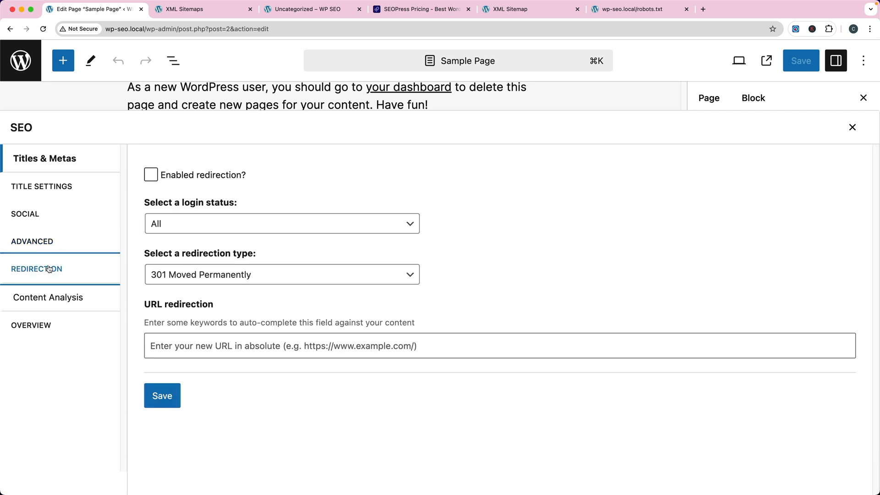
left_click(151, 182)
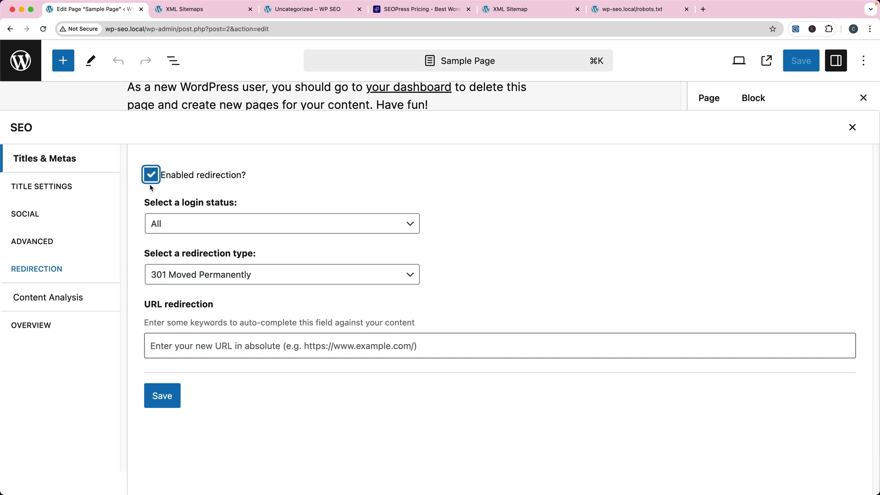
left_click(187, 337)
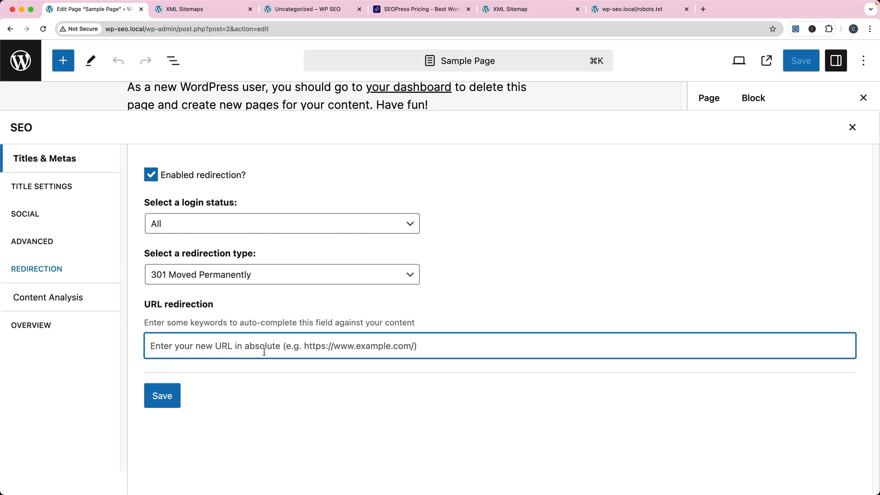